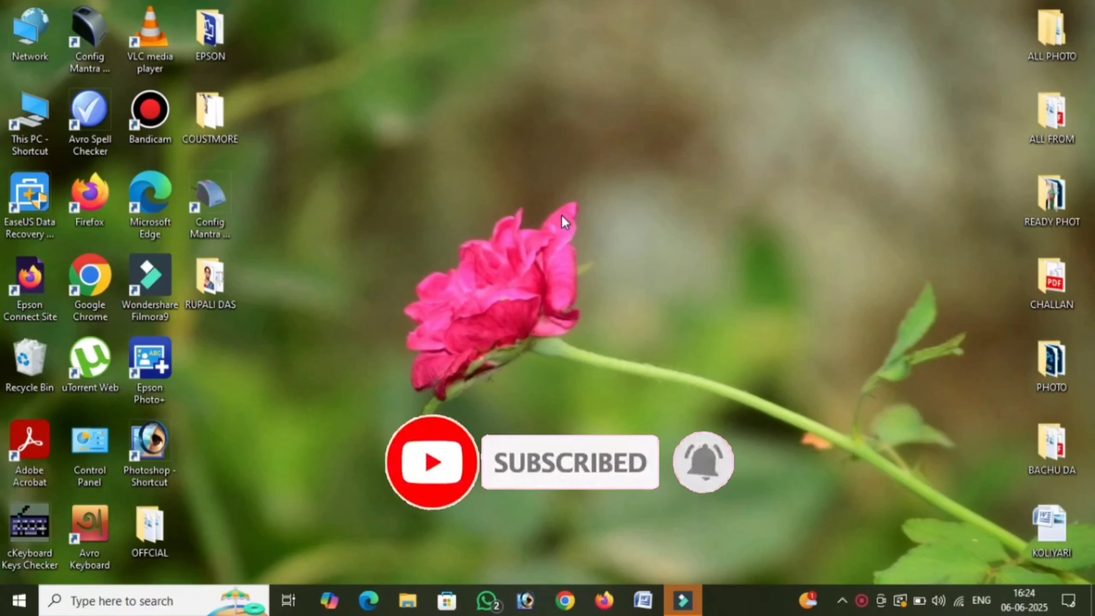
- Refresh the Windows desktop and launch Google Chrome from the taskbar
right_click(547, 171)
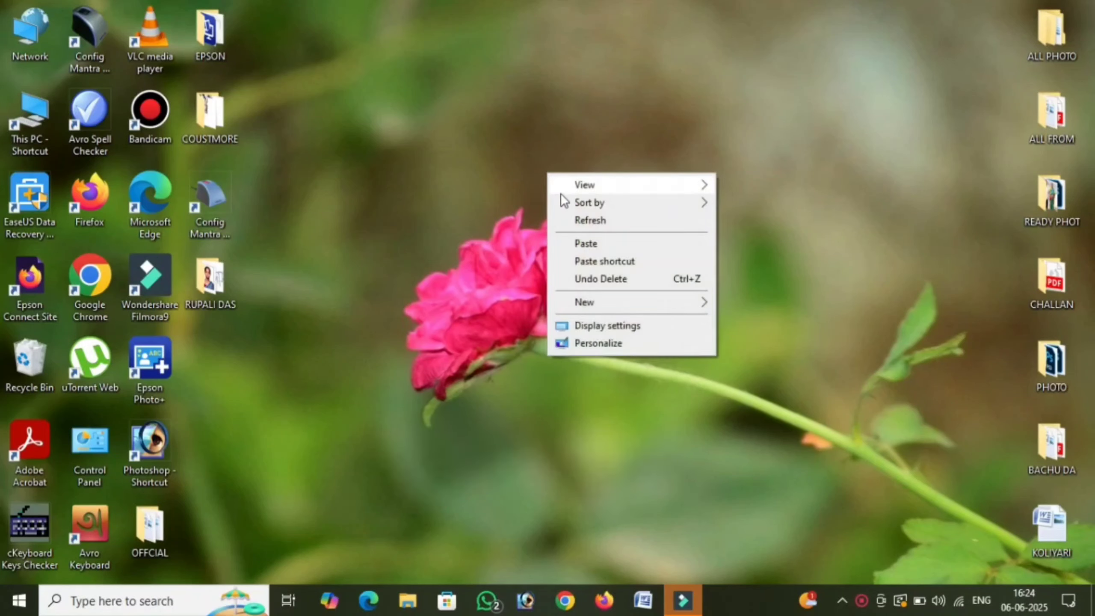
left_click(588, 219)
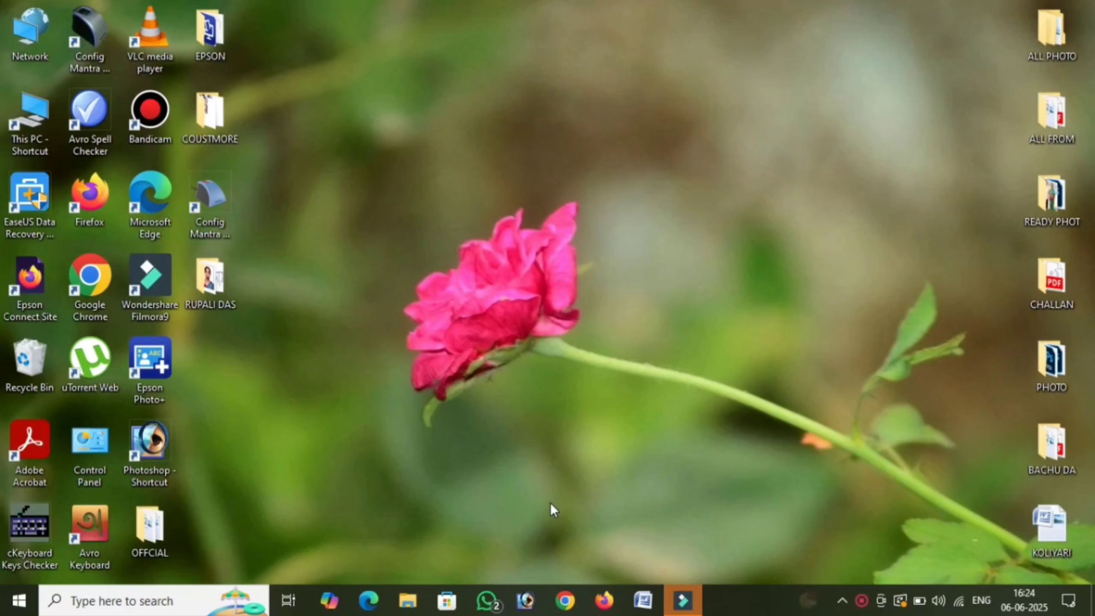
left_click(564, 602)
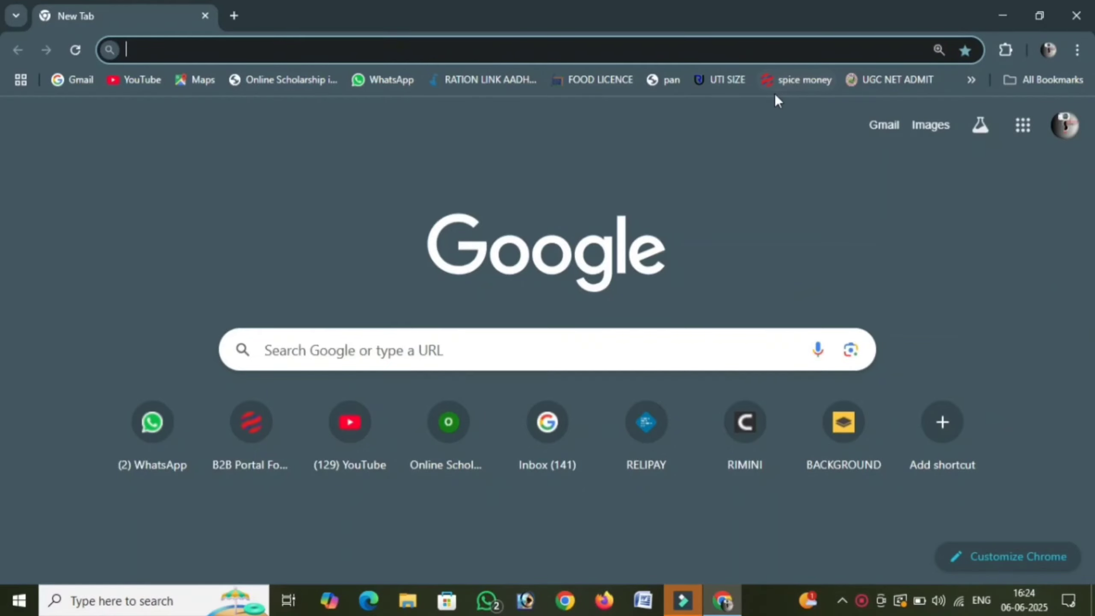
- Log into the Spice Money agent page with the saved agent ID and open adhikari.spicemoney.com
left_click(798, 82)
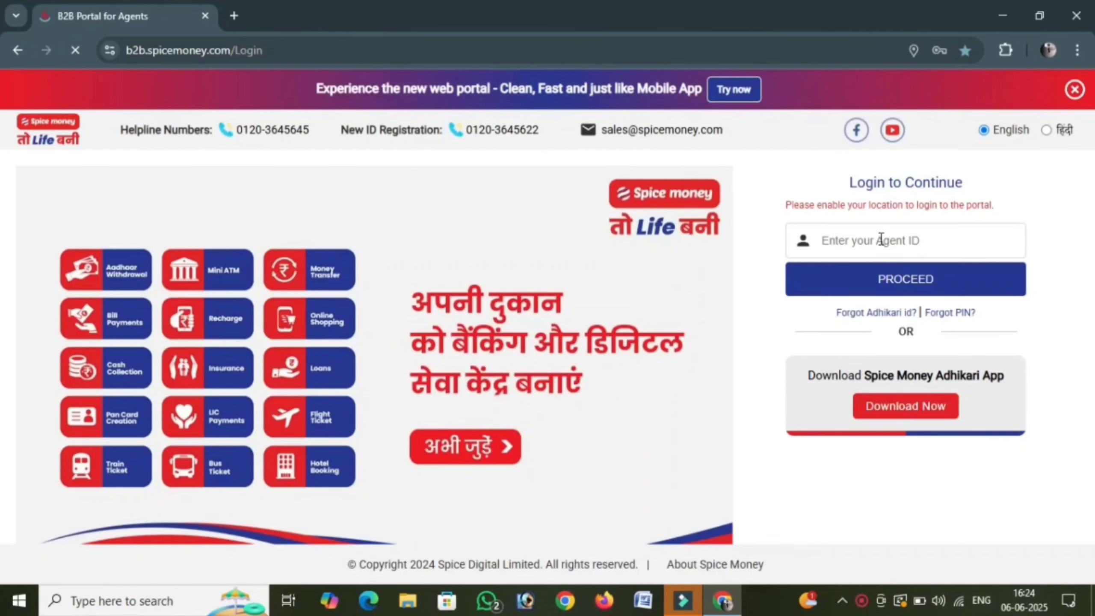
left_click(879, 241)
left_click(960, 277)
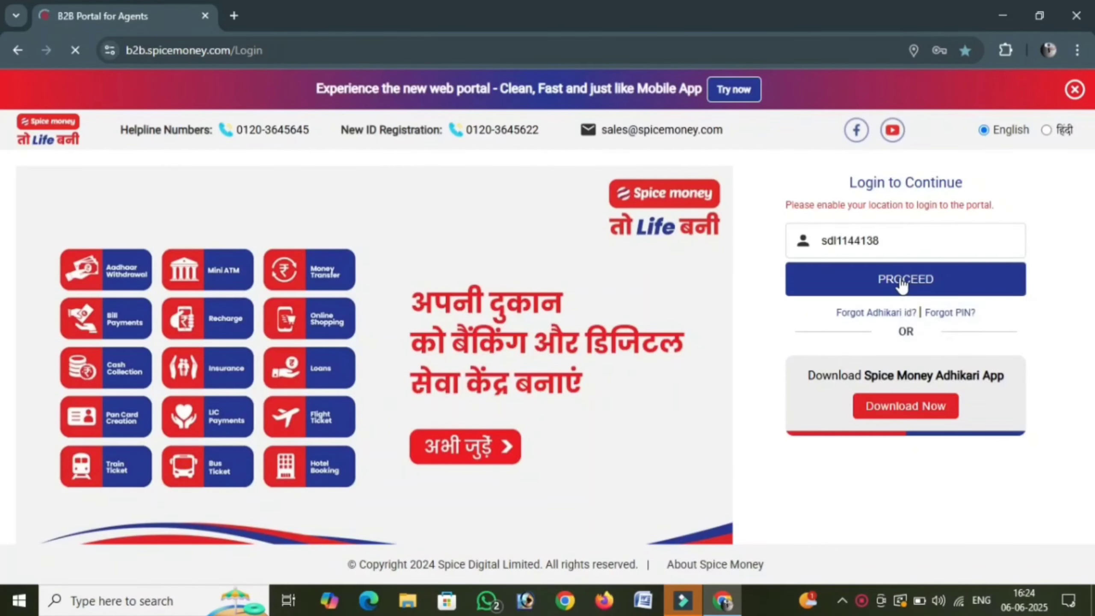
left_click(896, 280)
left_click(534, 470)
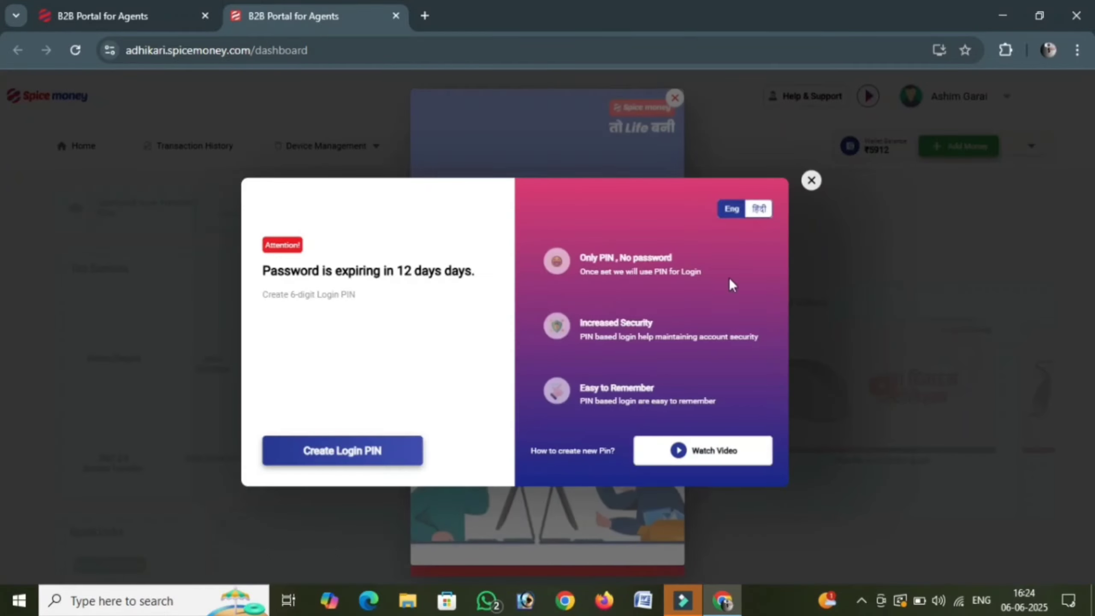
- Dismiss the Login PIN and fraud-warning popups, then choose Apply PAN Card under Quick Links
left_click(811, 180)
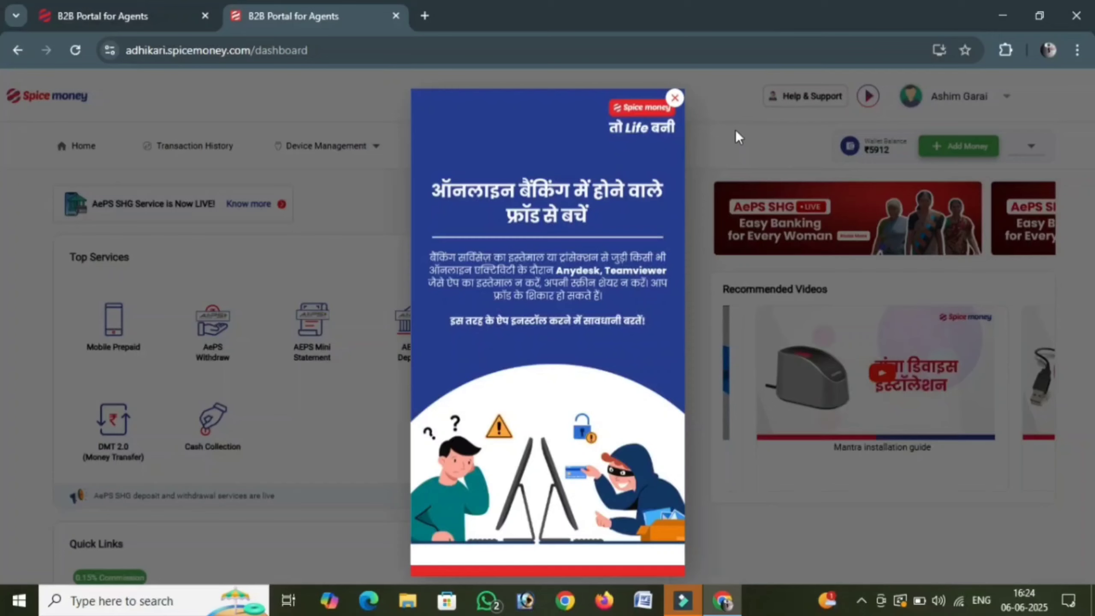
left_click(675, 98)
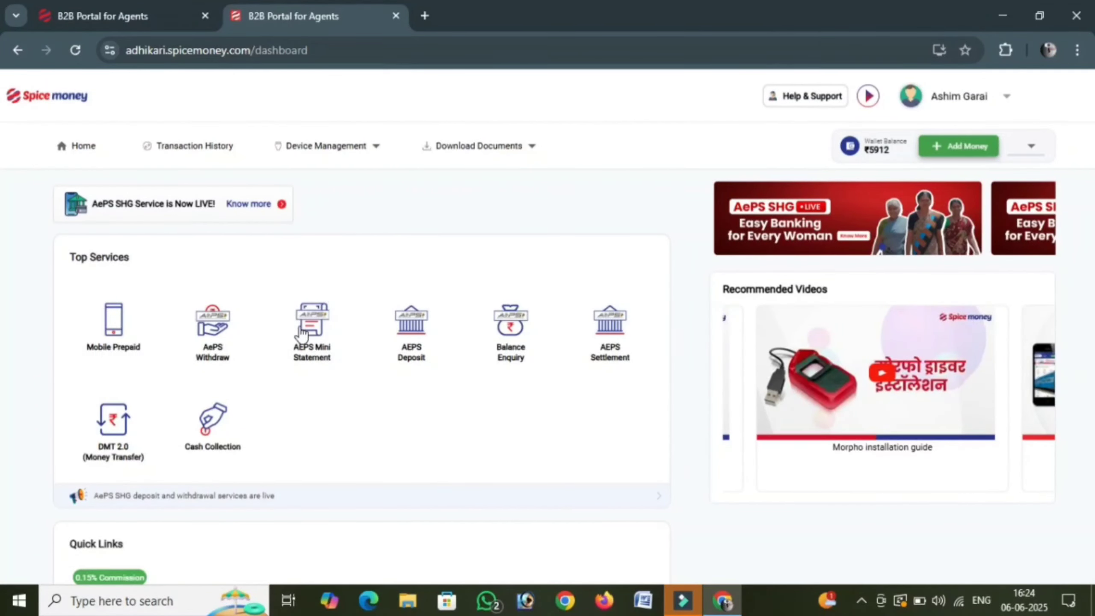
scroll(312, 329, "down", 3)
scroll(313, 323, "down", 3)
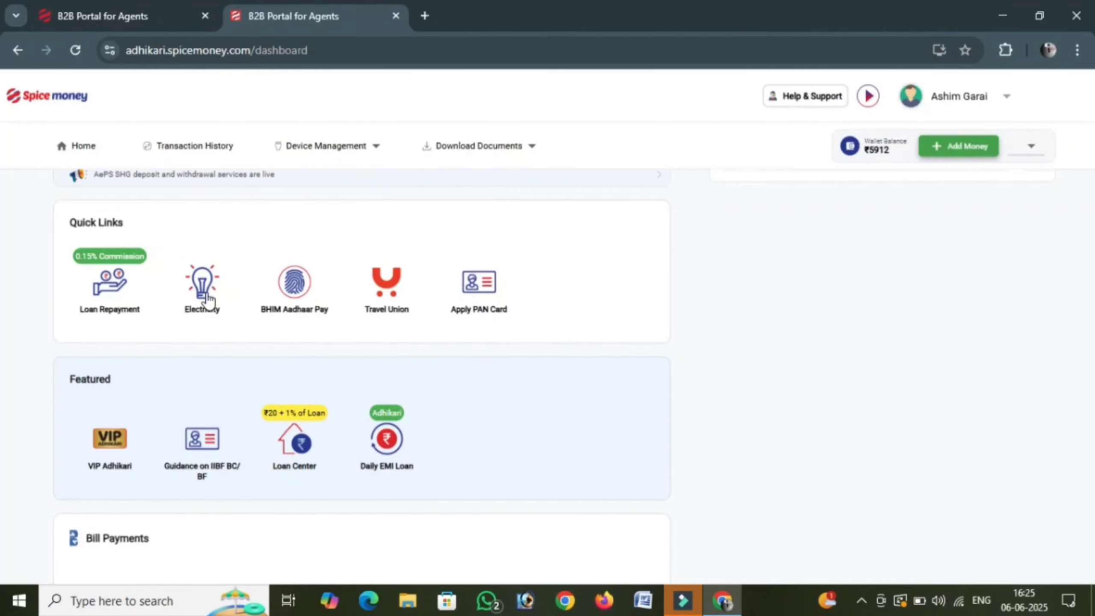
left_click(480, 293)
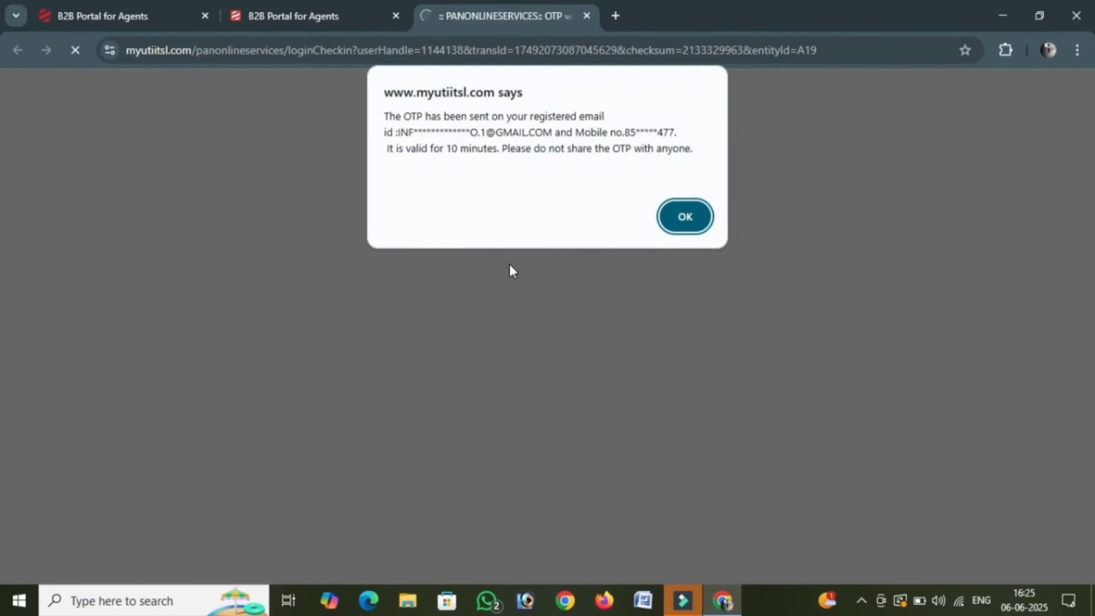
- Acknowledge the OTP alert, enter the received verification code and submit it
left_click(689, 228)
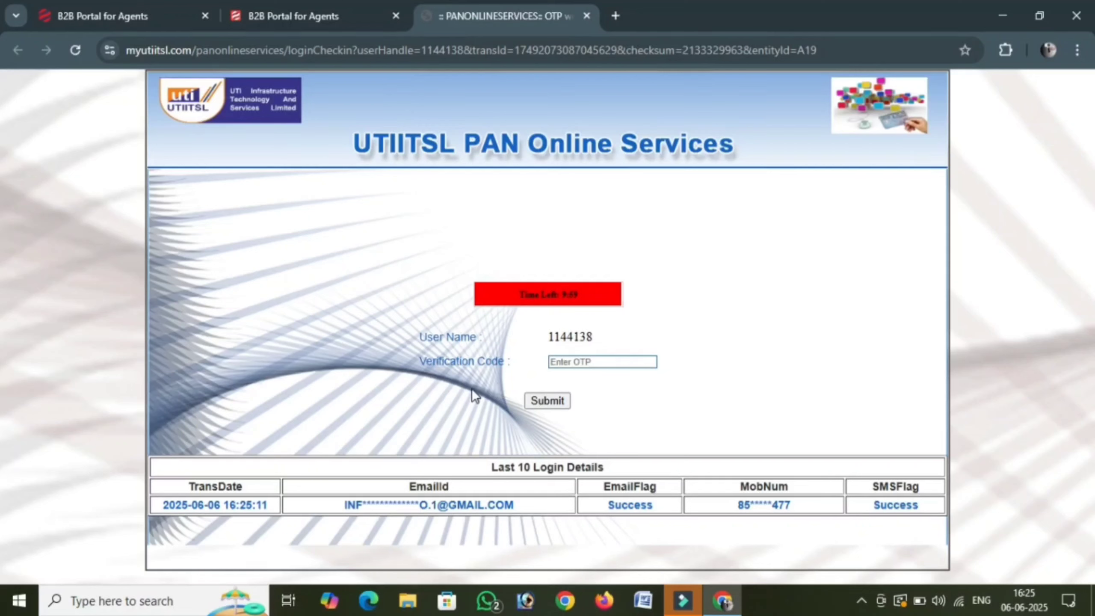
left_click(595, 363)
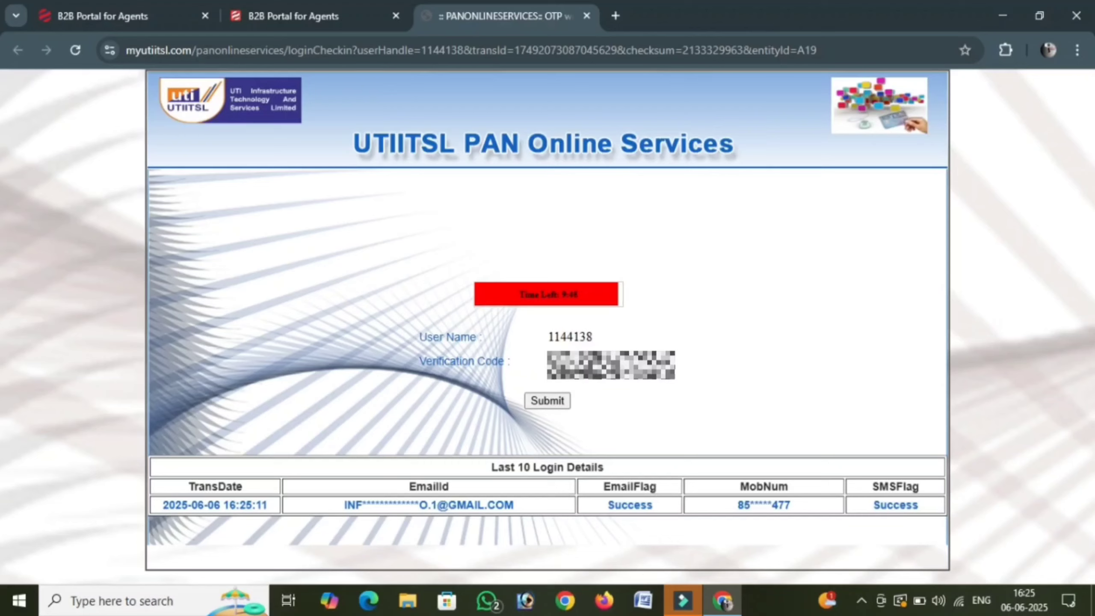
left_click(554, 406)
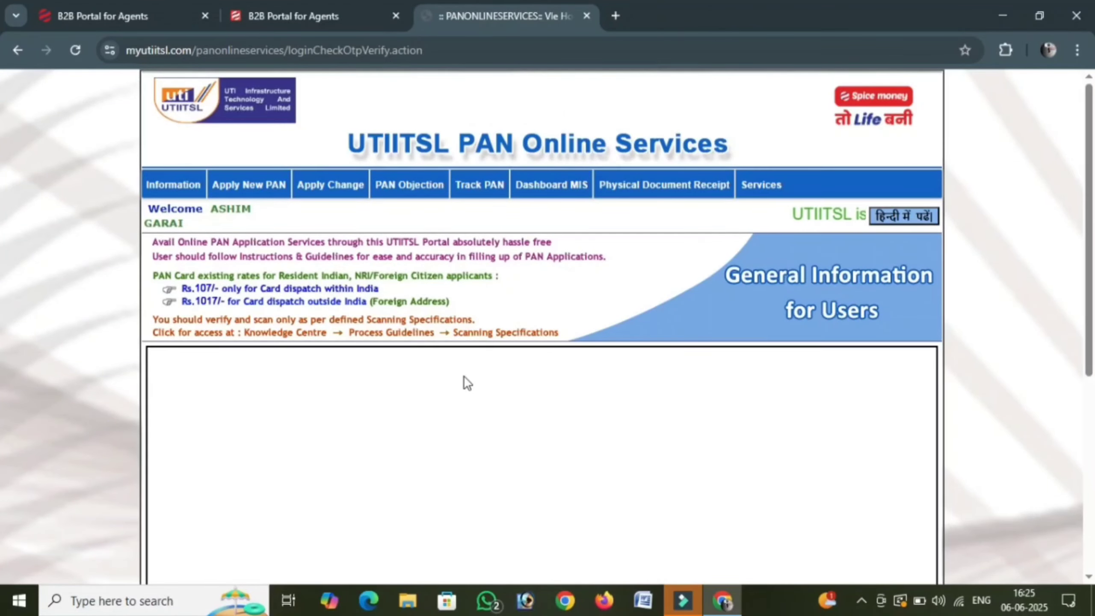
- Start an Application for New PAN (Form 49A) from the Apply New PAN menu
mouse_move(664, 185)
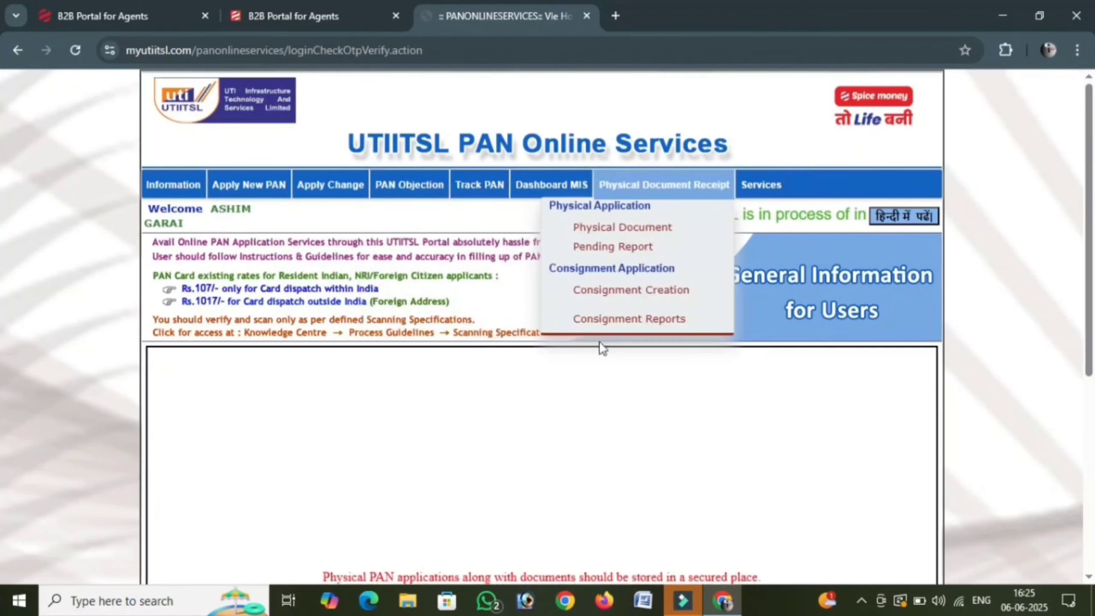
mouse_move(241, 194)
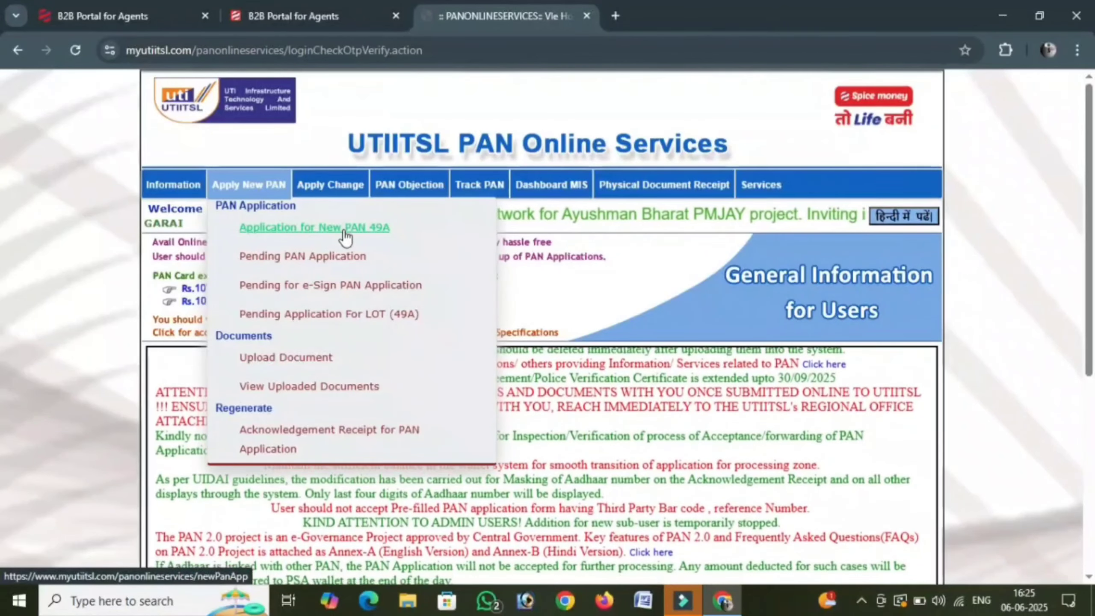
left_click(344, 231)
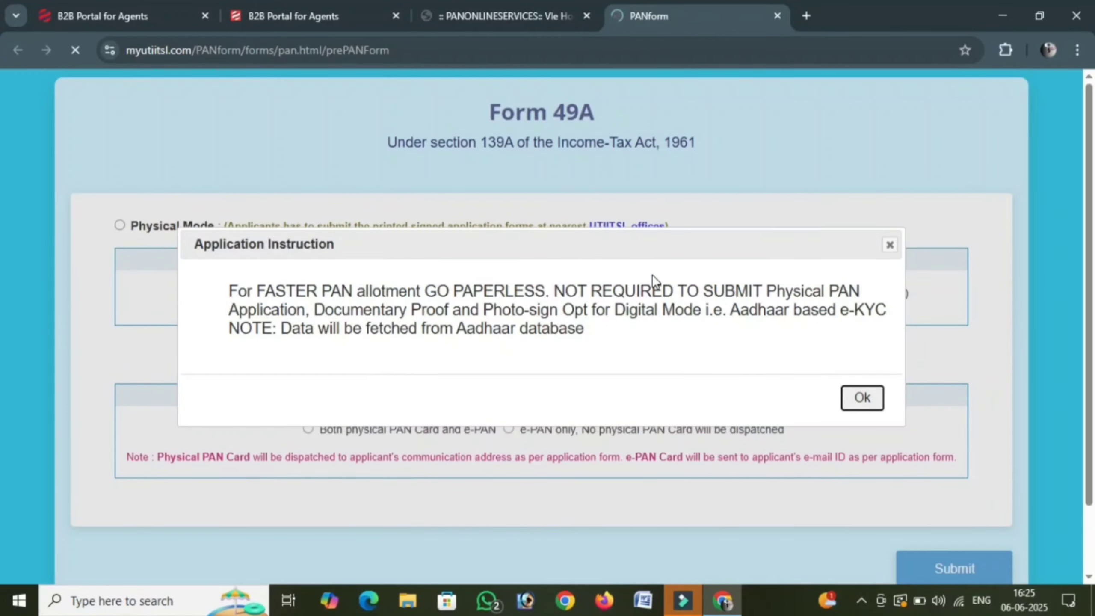
- Choose Physical Mode, Individual status, No for defence/NRI, and both physical PAN card and e-PAN, then submit
left_click(863, 397)
left_click(119, 225)
left_click(541, 290)
left_click(431, 330)
scroll(560, 302, "down", 2)
left_click(697, 226)
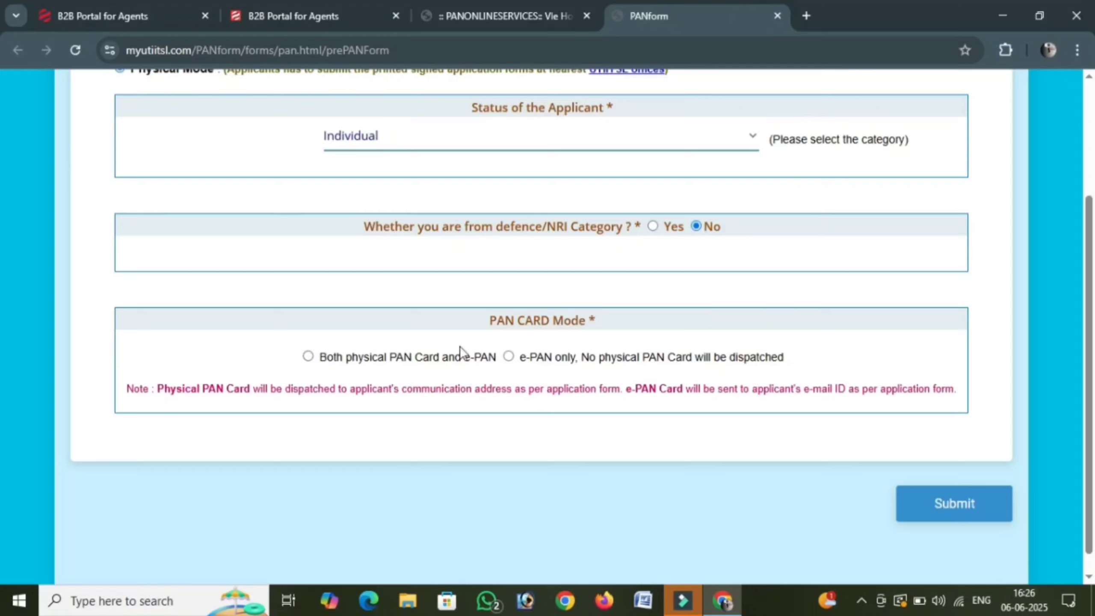
left_click(309, 357)
left_click(949, 504)
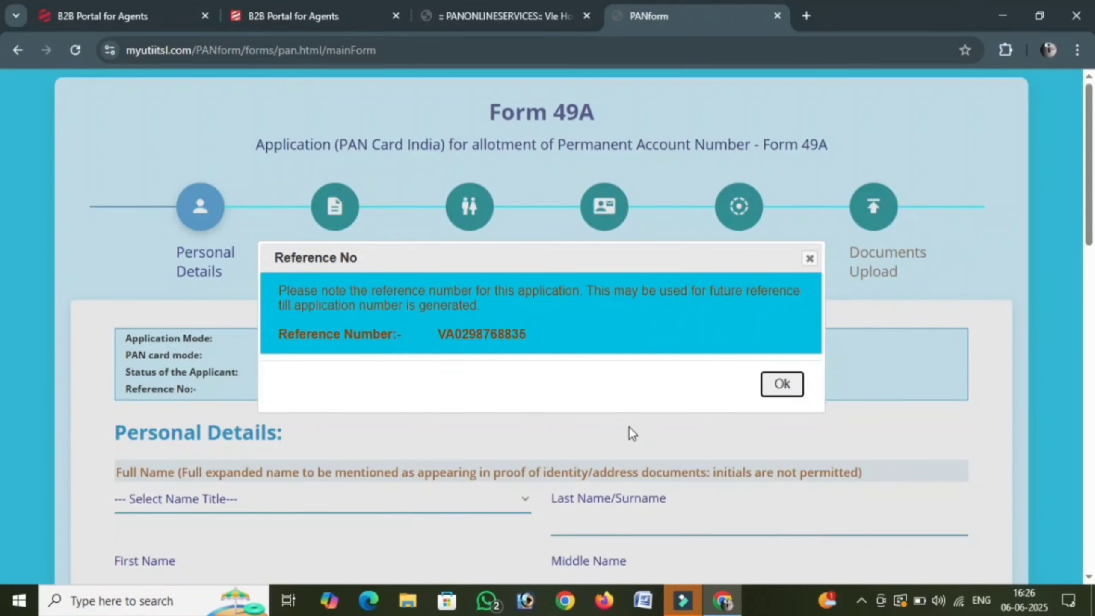
- Acknowledge the application reference number and set the name title to SMT
left_click(780, 384)
scroll(341, 345, "down", 3)
scroll(342, 341, "down", 2)
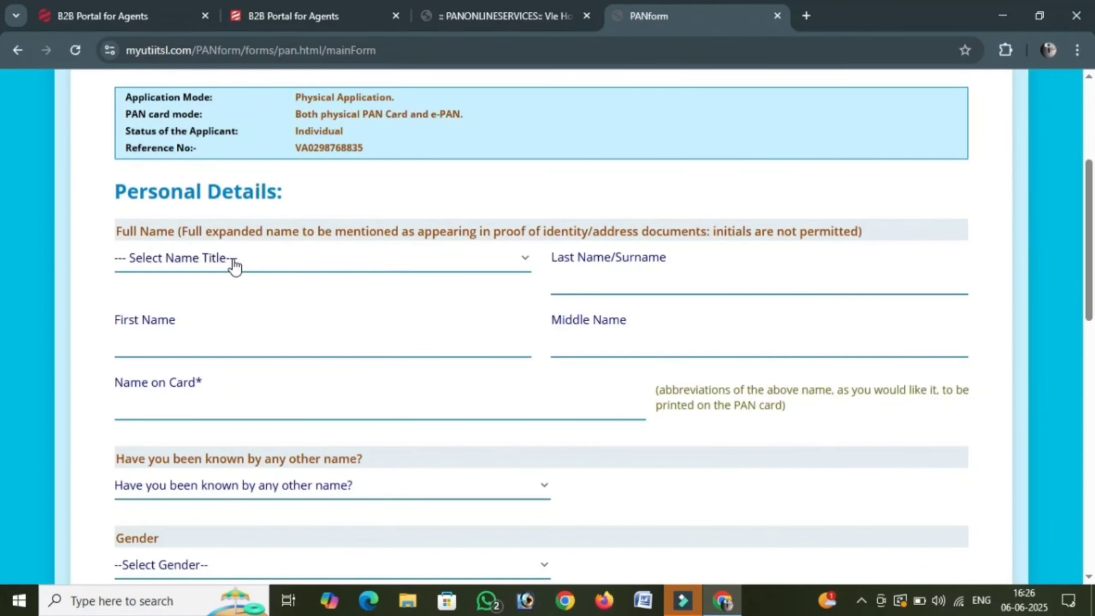
left_click(214, 258)
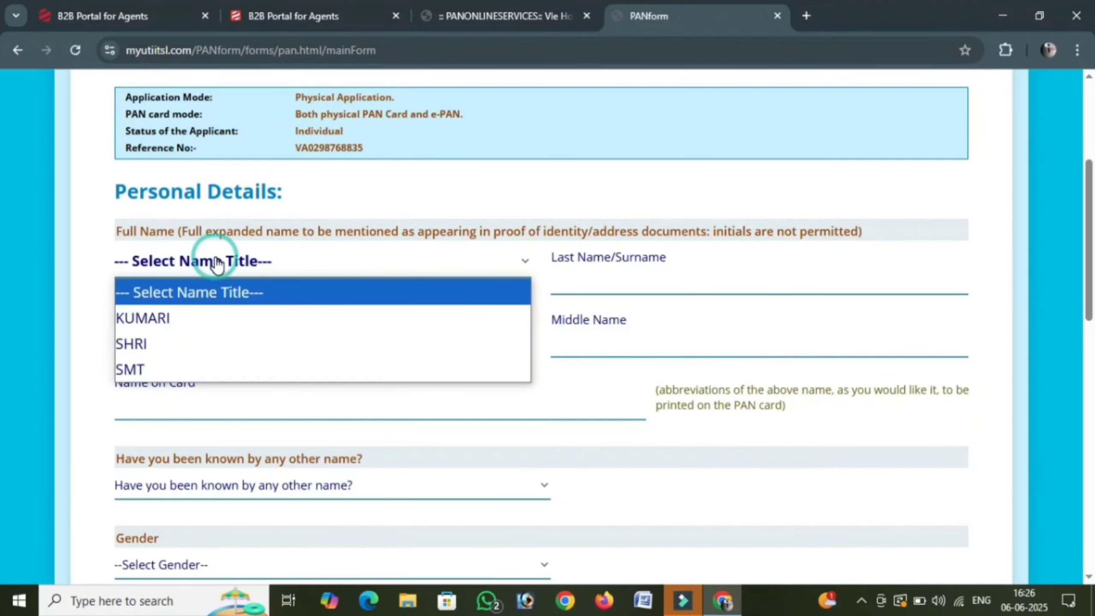
left_click(170, 369)
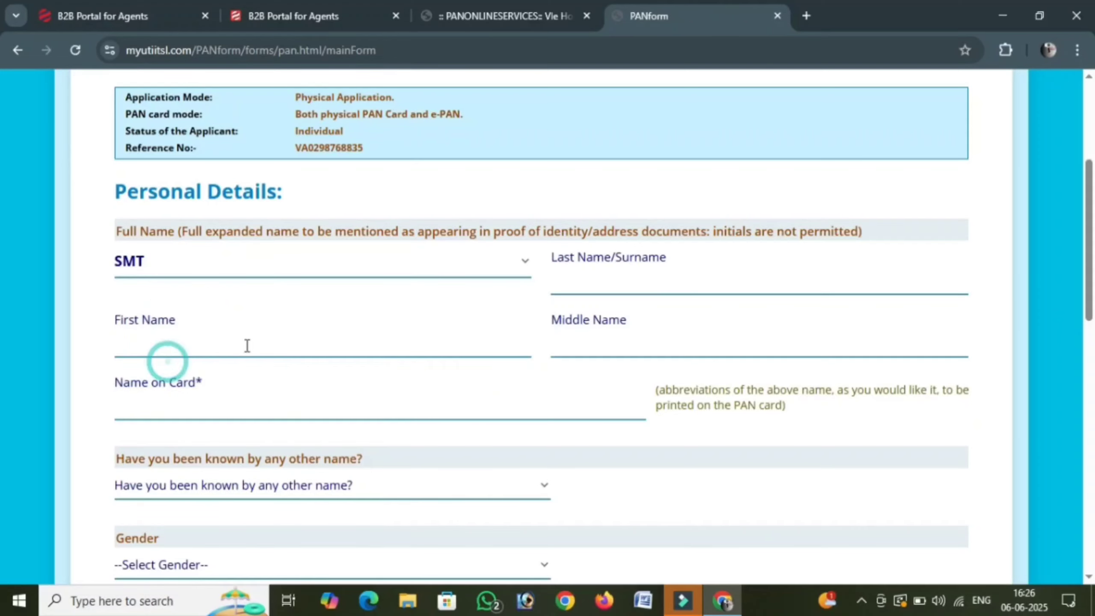
- Enter the applicant's surname and first name and choose the name to print on the card
left_click(672, 284)
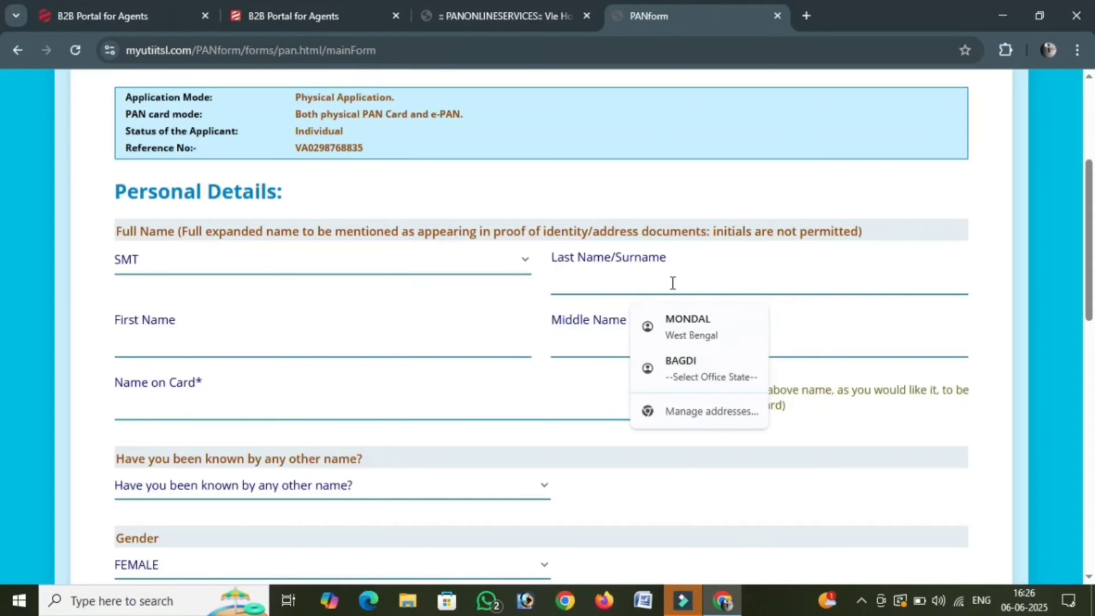
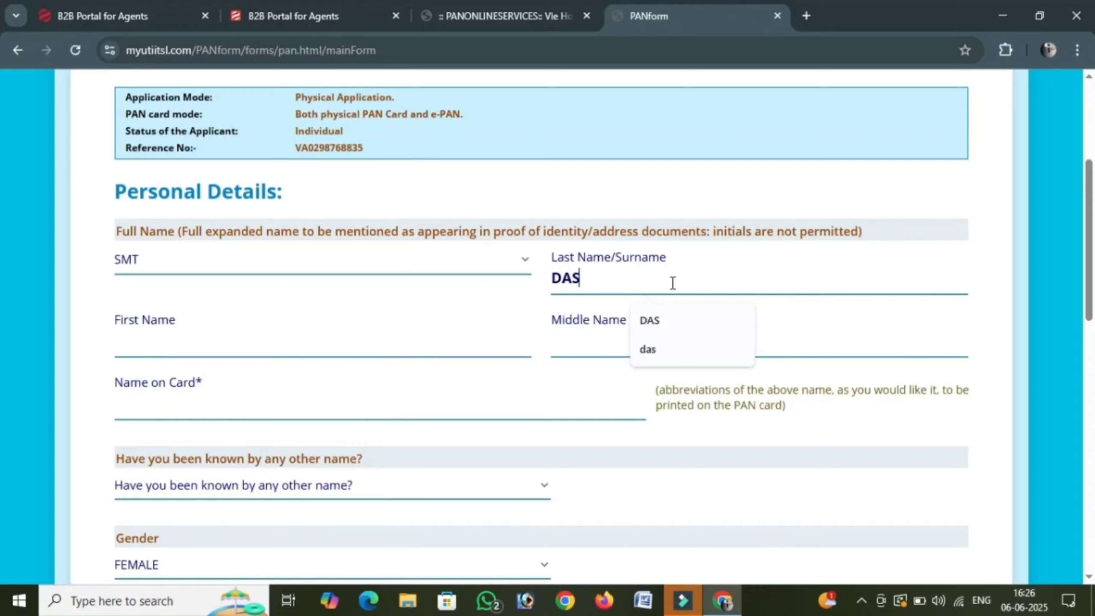
left_click(326, 338)
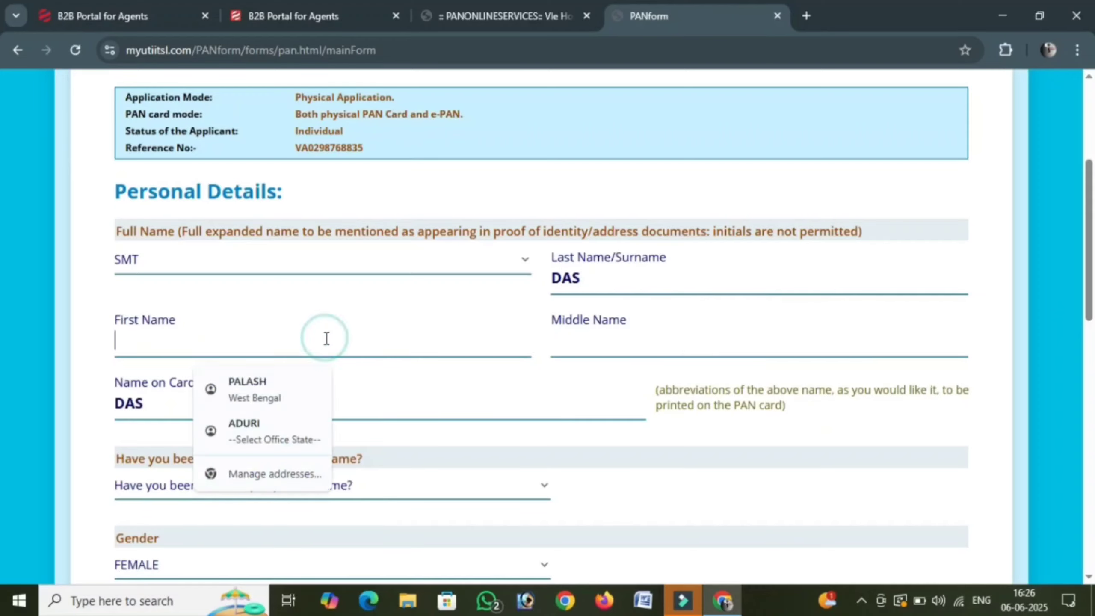
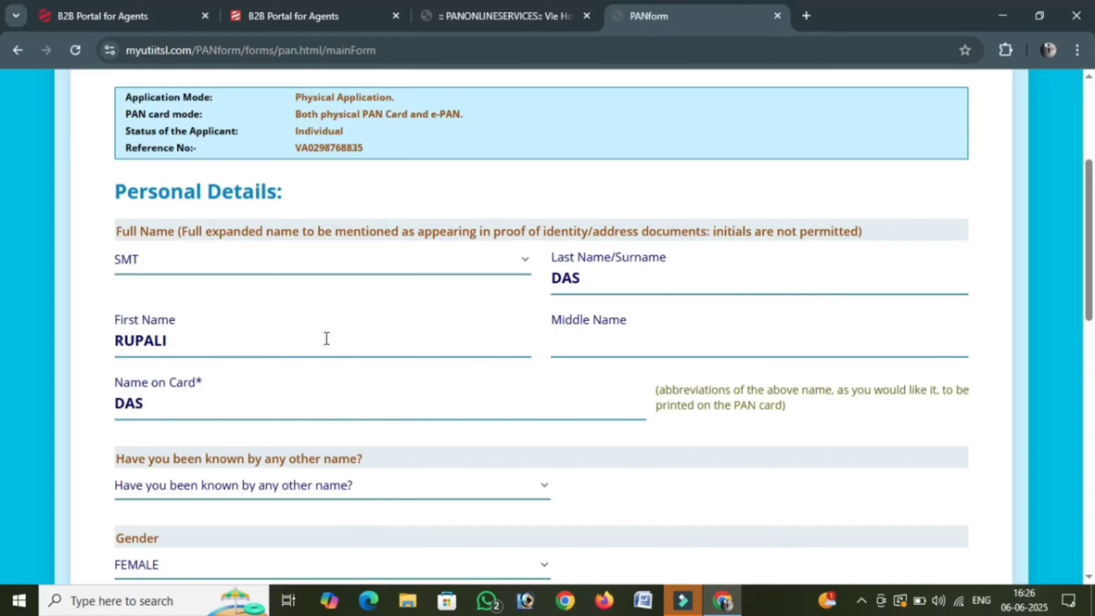
scroll(293, 338, "down", 2)
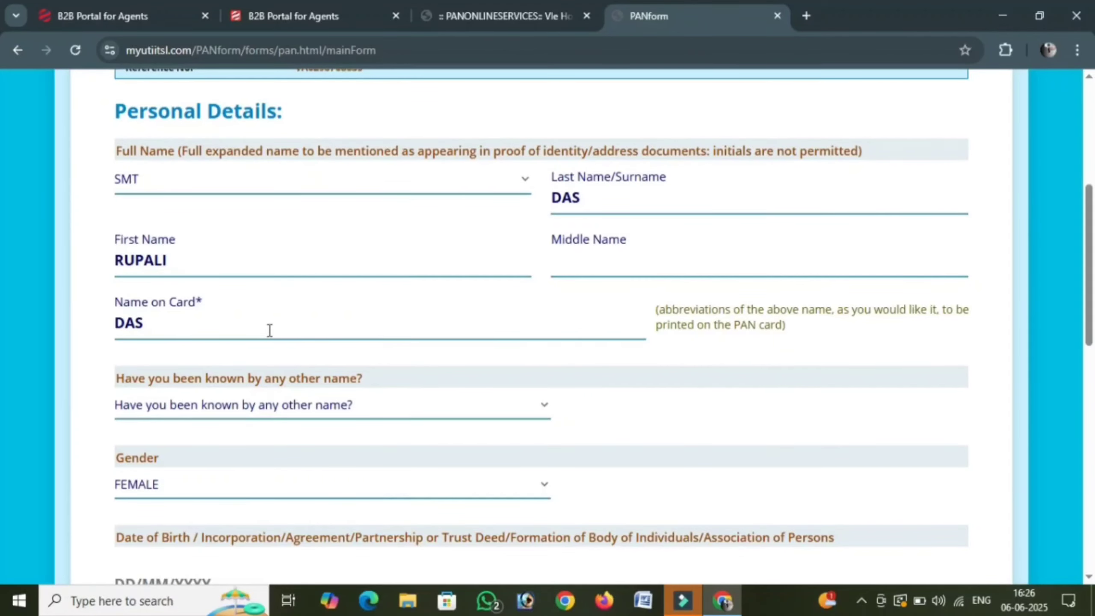
left_click(269, 326)
scroll(270, 332, "down", 3)
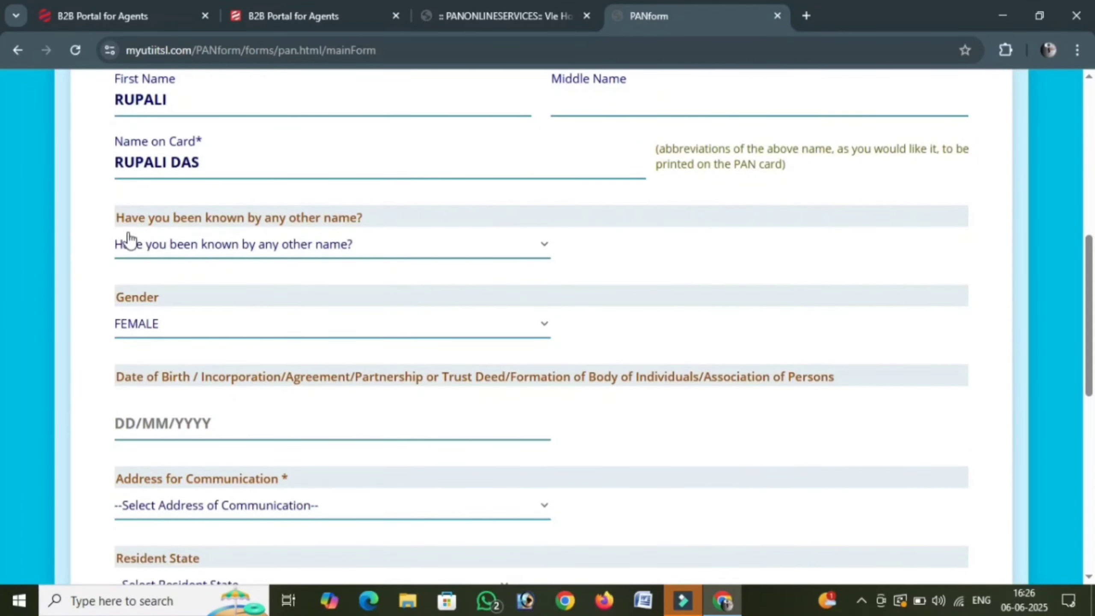
left_click(261, 249)
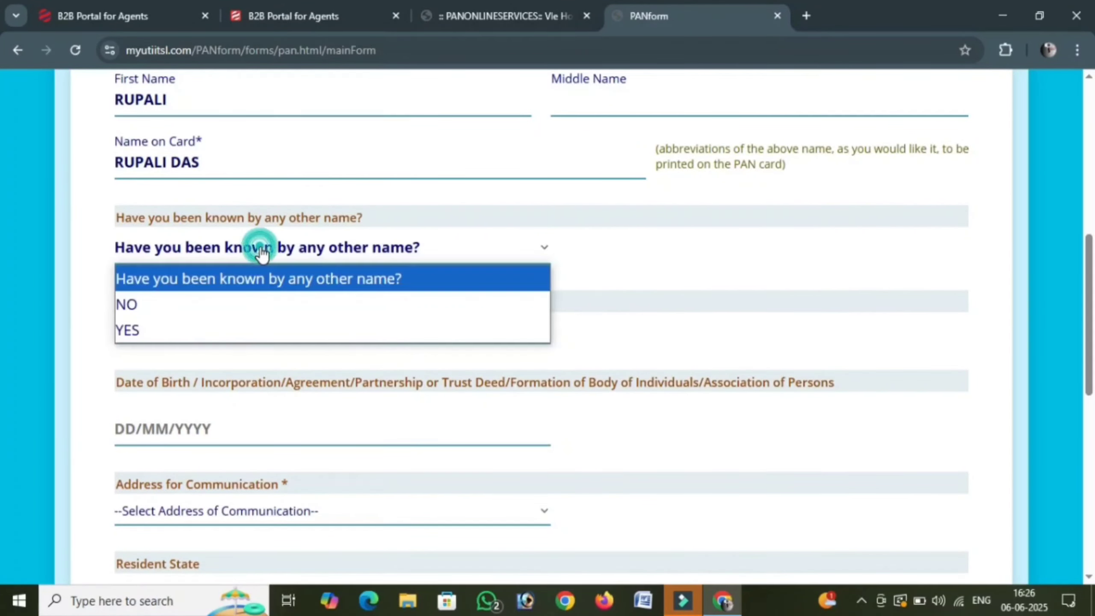
left_click(259, 298)
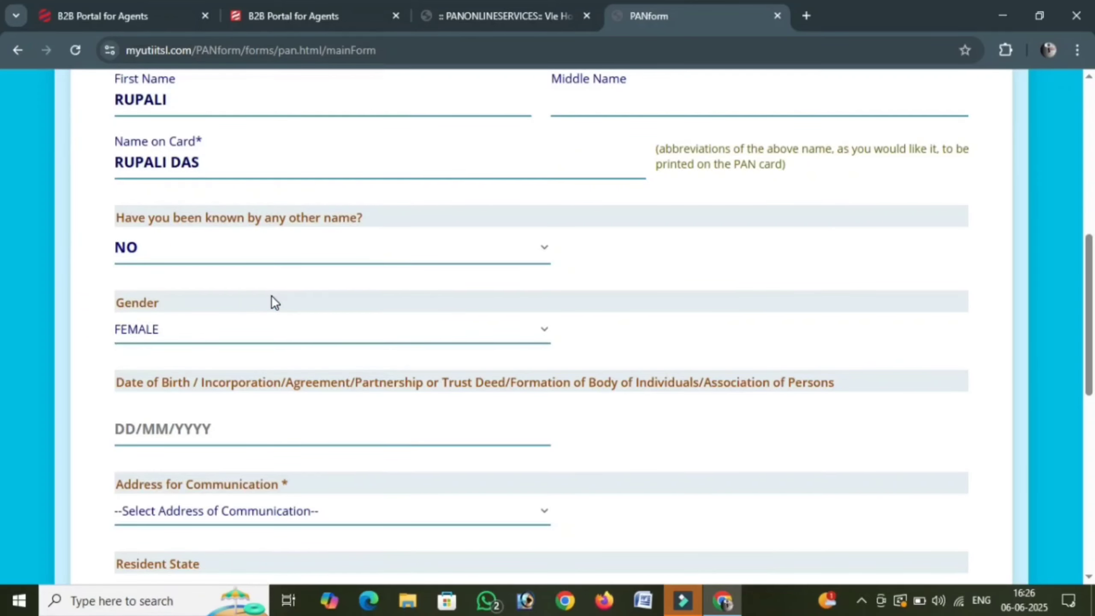
scroll(272, 294, "down", 3)
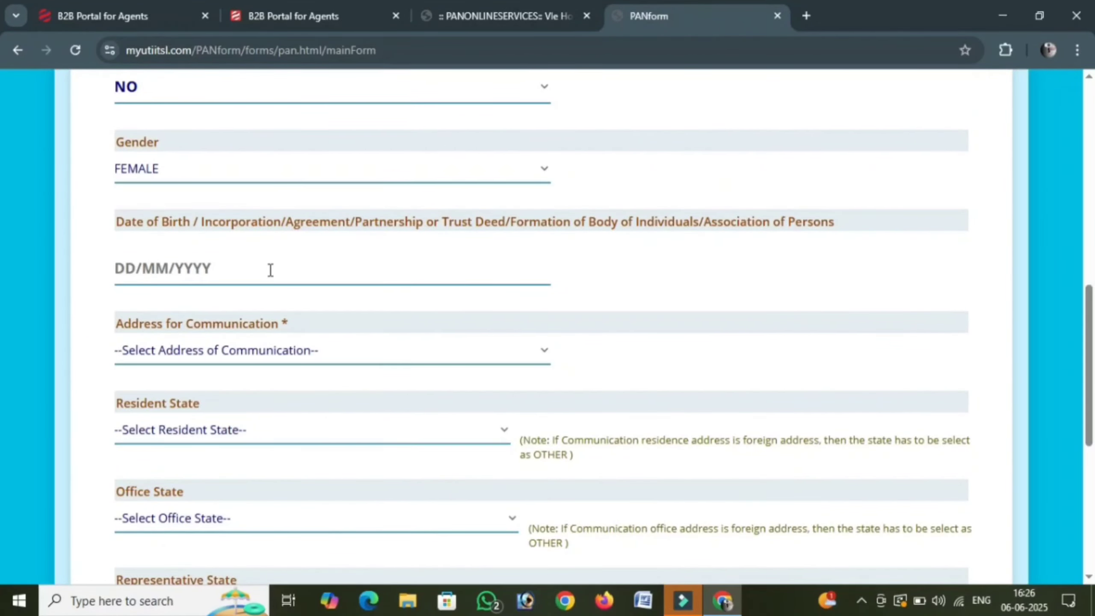
left_click(271, 270)
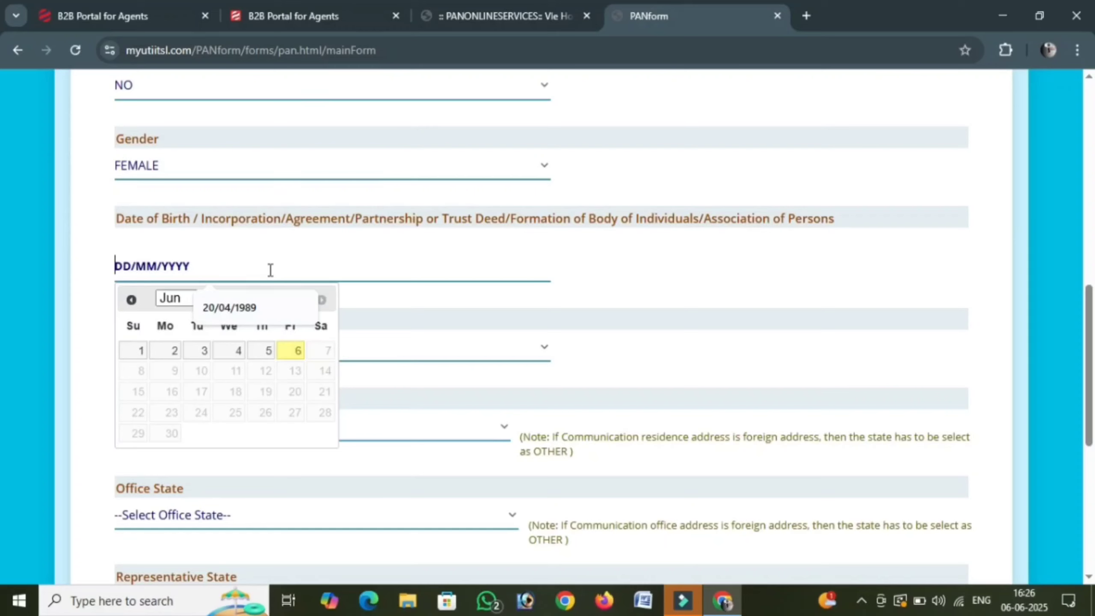
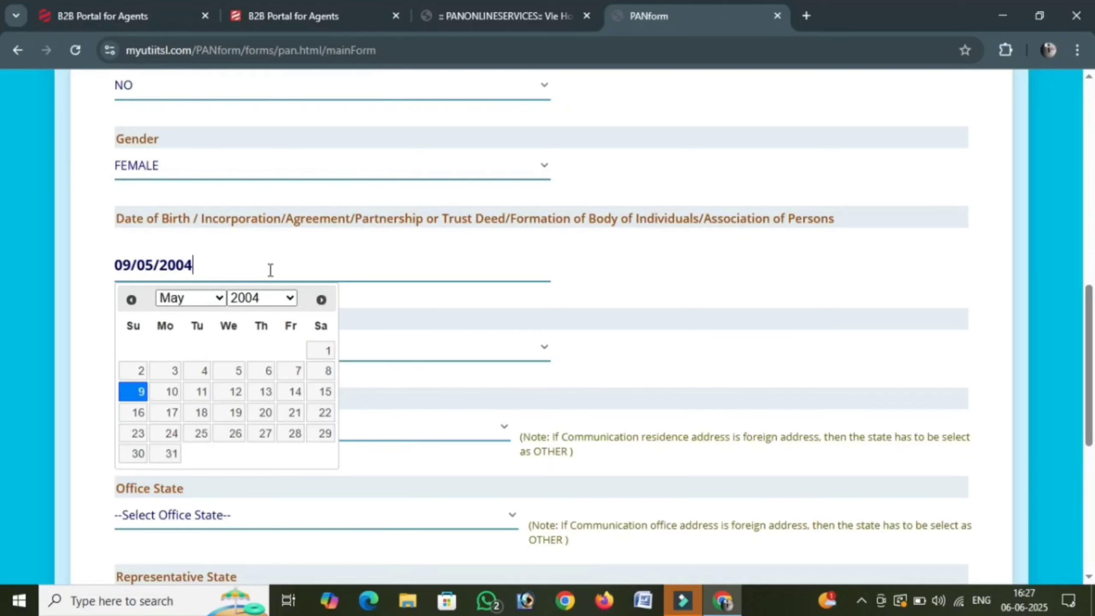
left_click(575, 307)
scroll(191, 307, "down", 2)
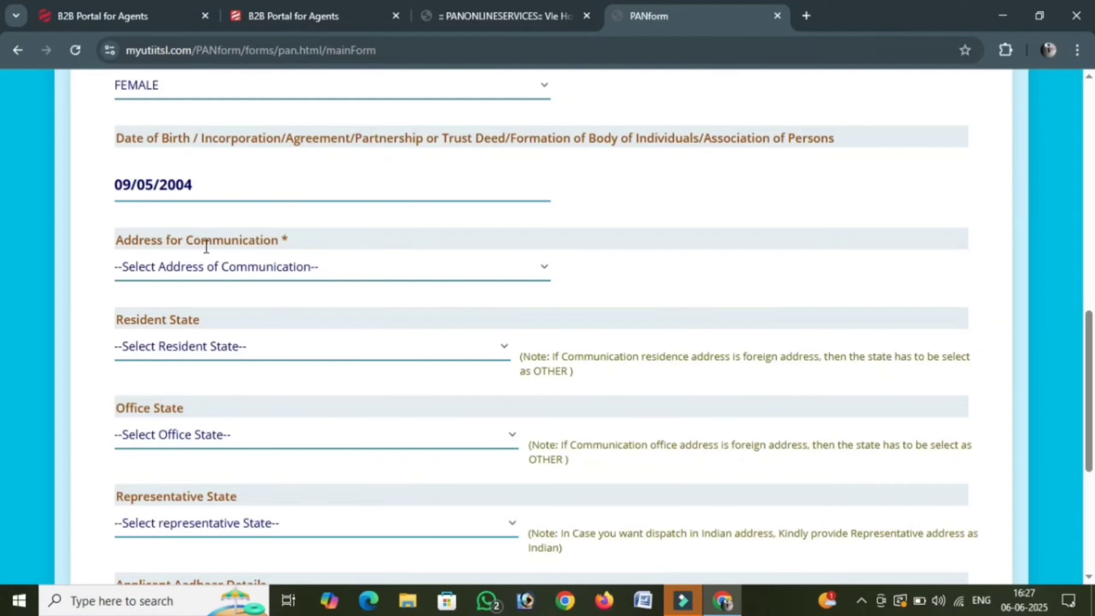
- Set the communication address to RESIDENCE and the resident state to WEST BENGAL
left_click(341, 278)
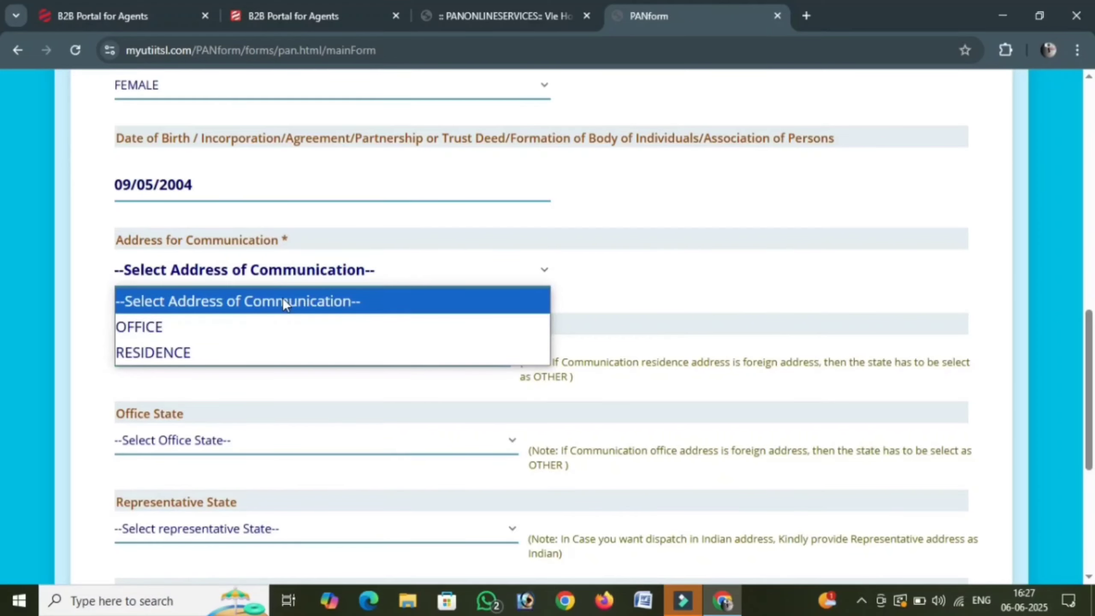
scroll(273, 332, "down", 4)
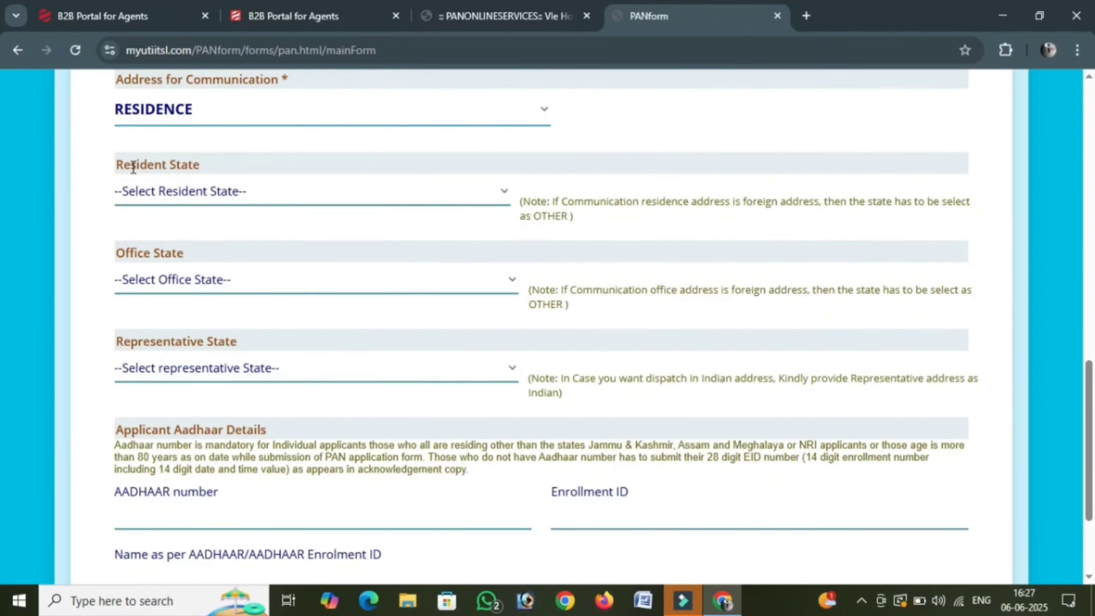
left_click(232, 195)
scroll(231, 272, "down", 1)
scroll(230, 272, "down", 7)
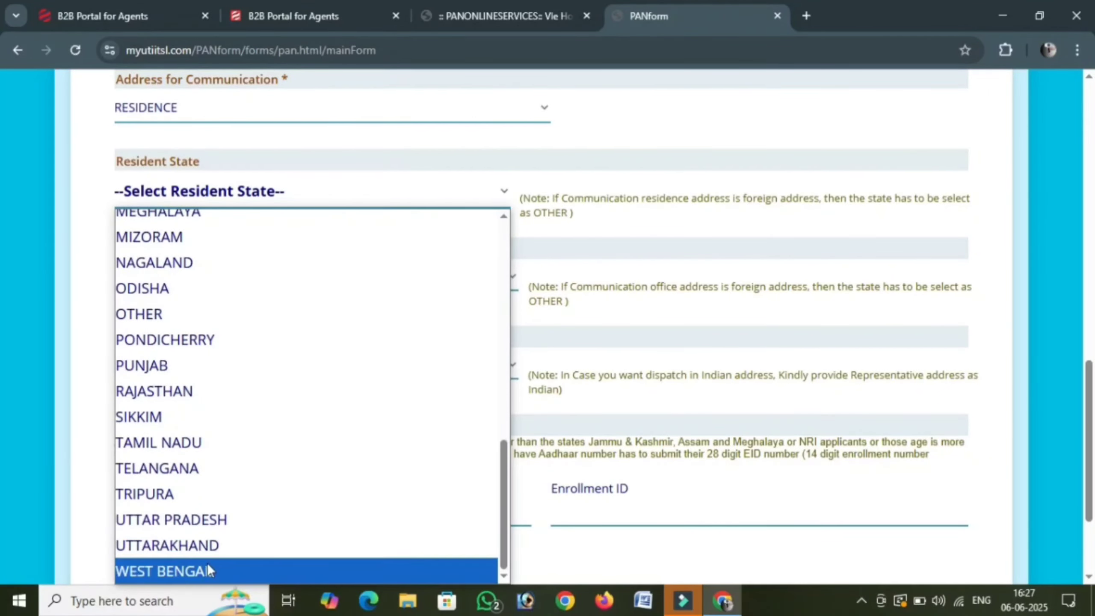
left_click(216, 570)
scroll(251, 341, "down", 3)
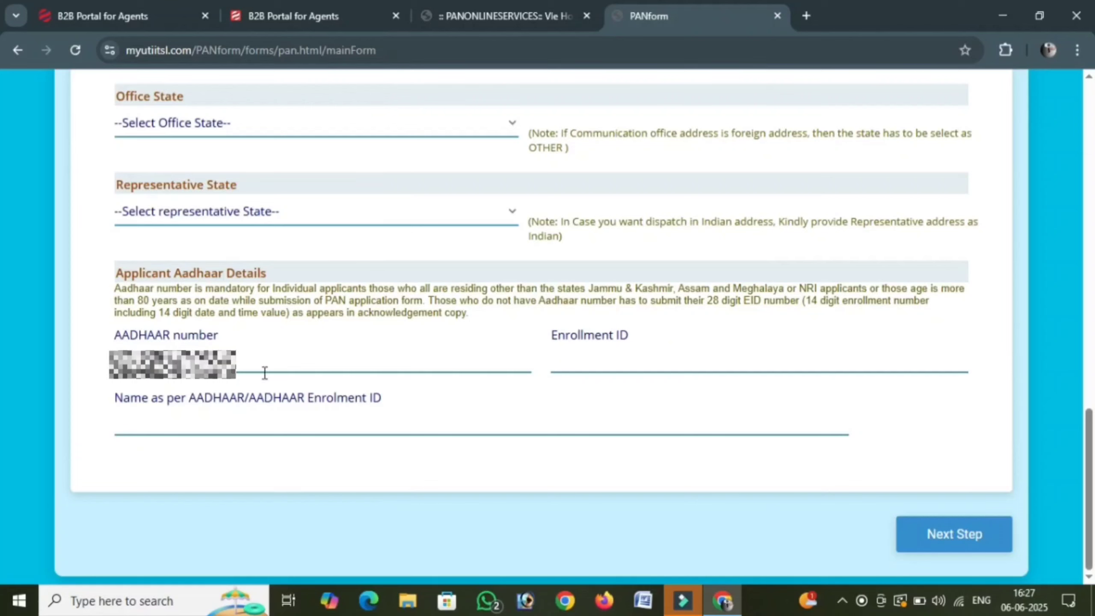
- Enter and re-confirm the Aadhaar number, then type the applicant's name as per Aadhaar
left_click(334, 362)
left_click(618, 351)
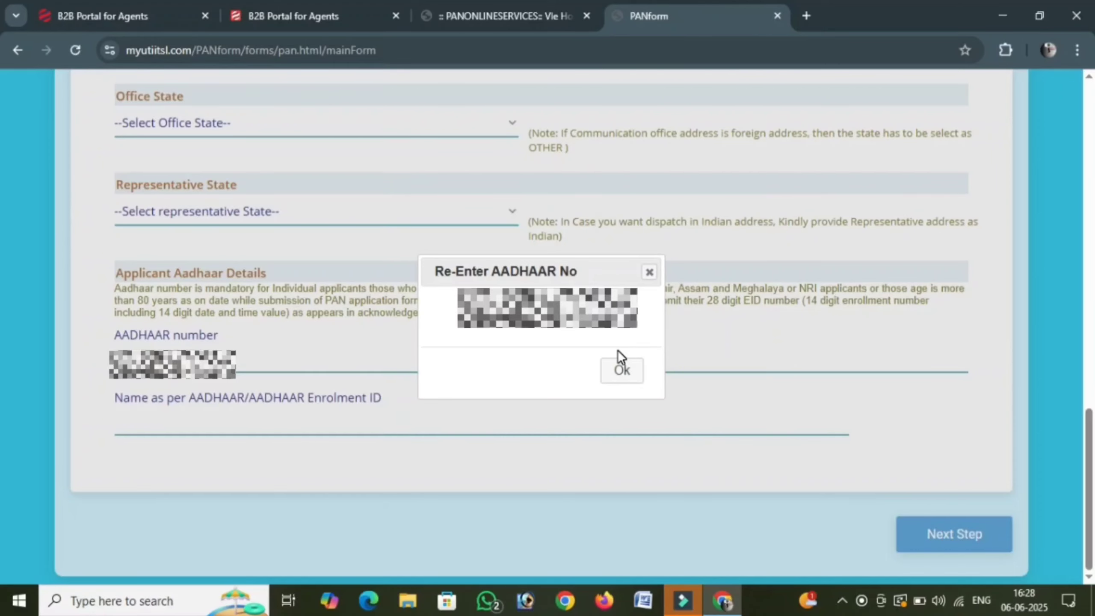
left_click(623, 374)
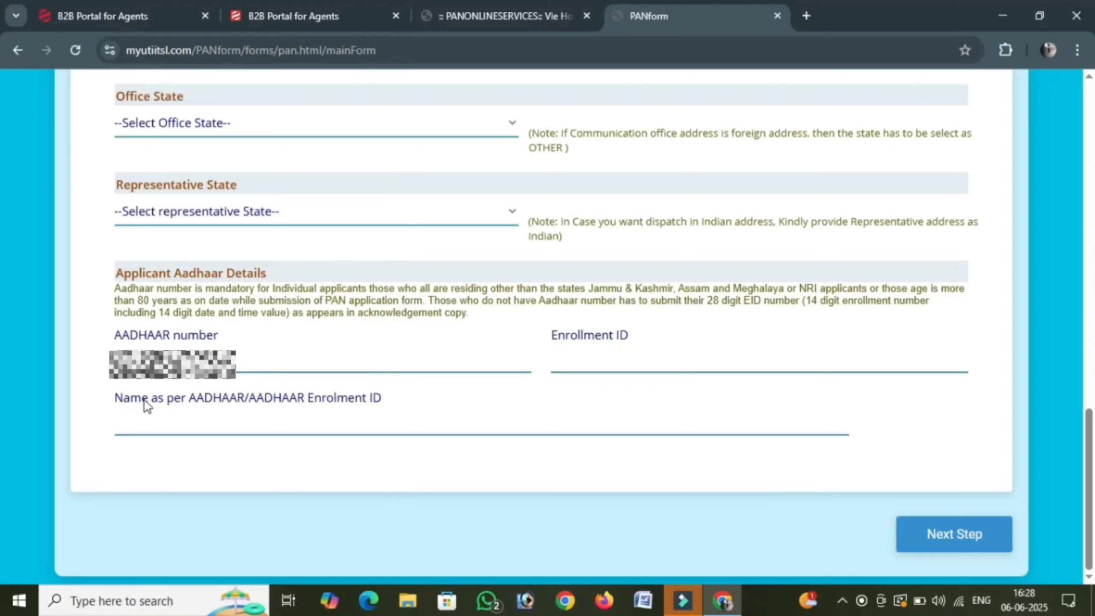
left_click(205, 423)
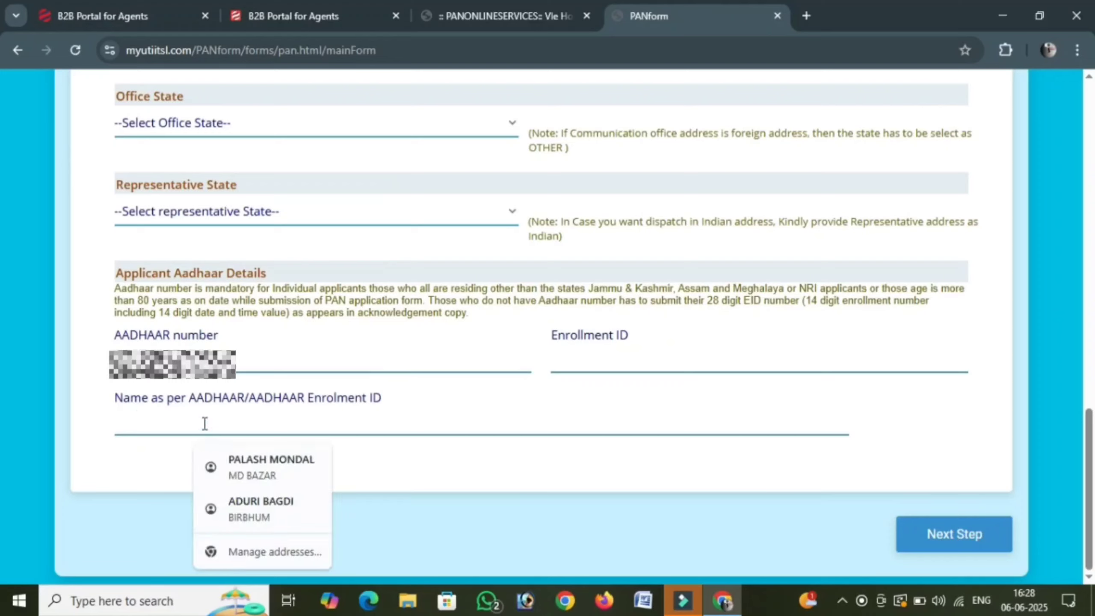
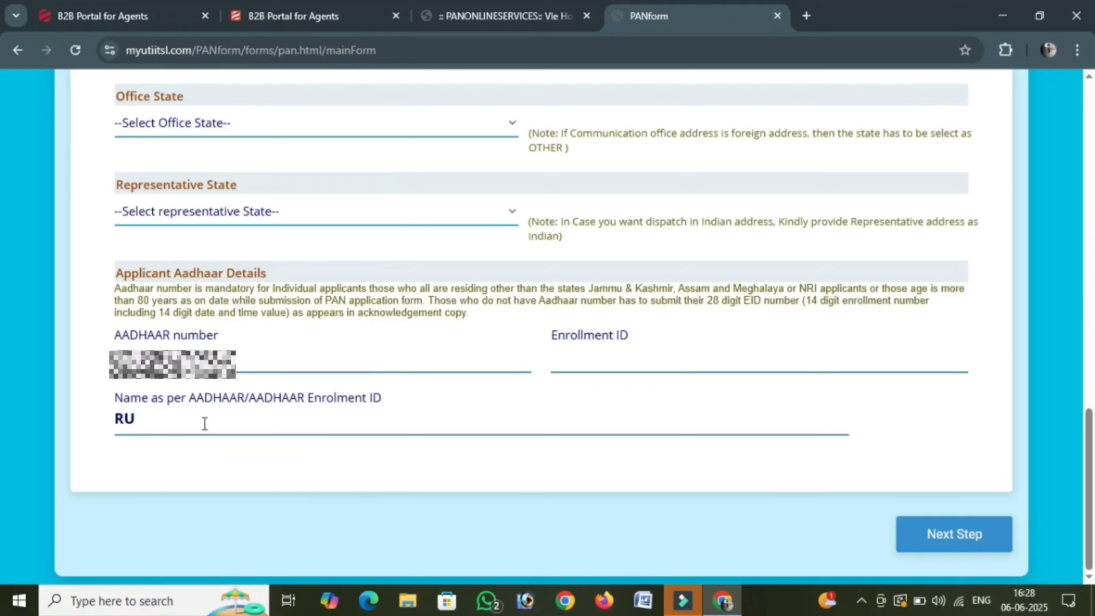
- Choose AADHAAR Card issued by UIDAI (In Copy) as address proof and proceed to payment
left_click(950, 535)
scroll(325, 442, "down", 2)
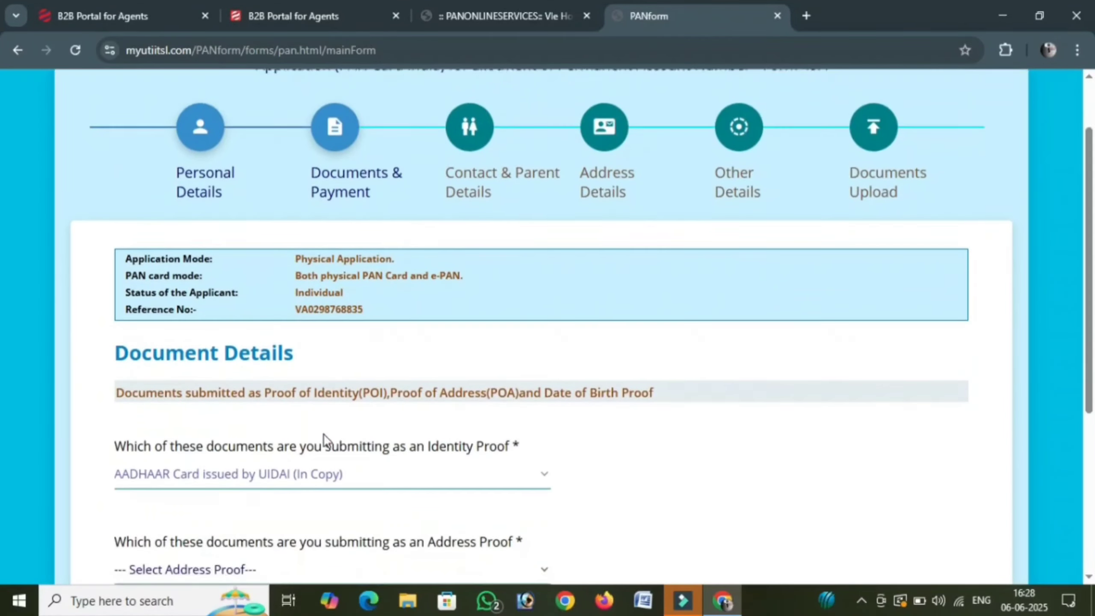
scroll(326, 443, "down", 3)
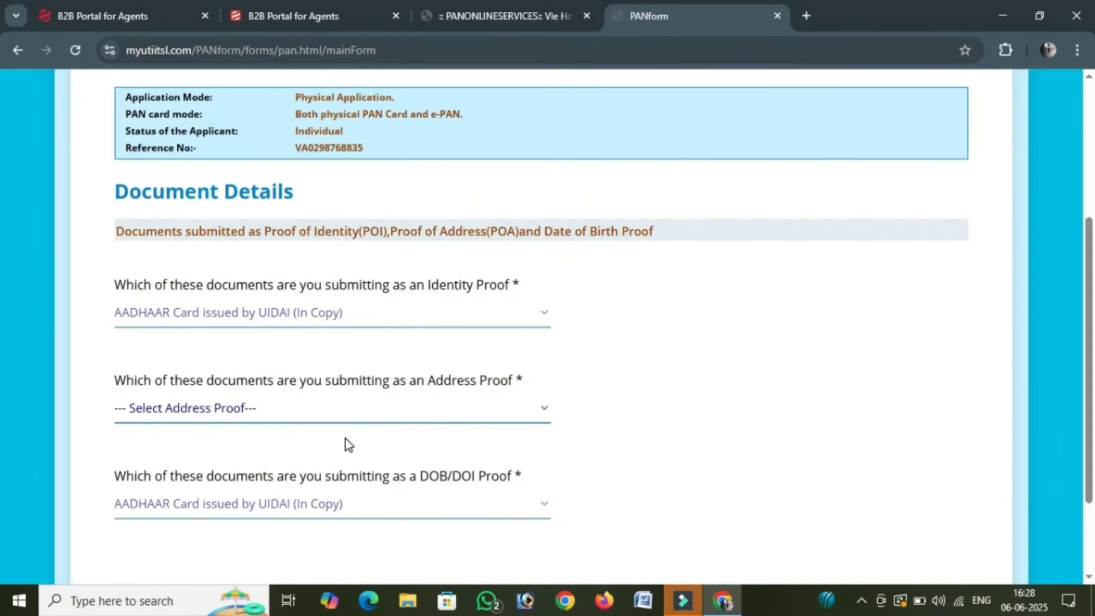
scroll(345, 438, "down", 2)
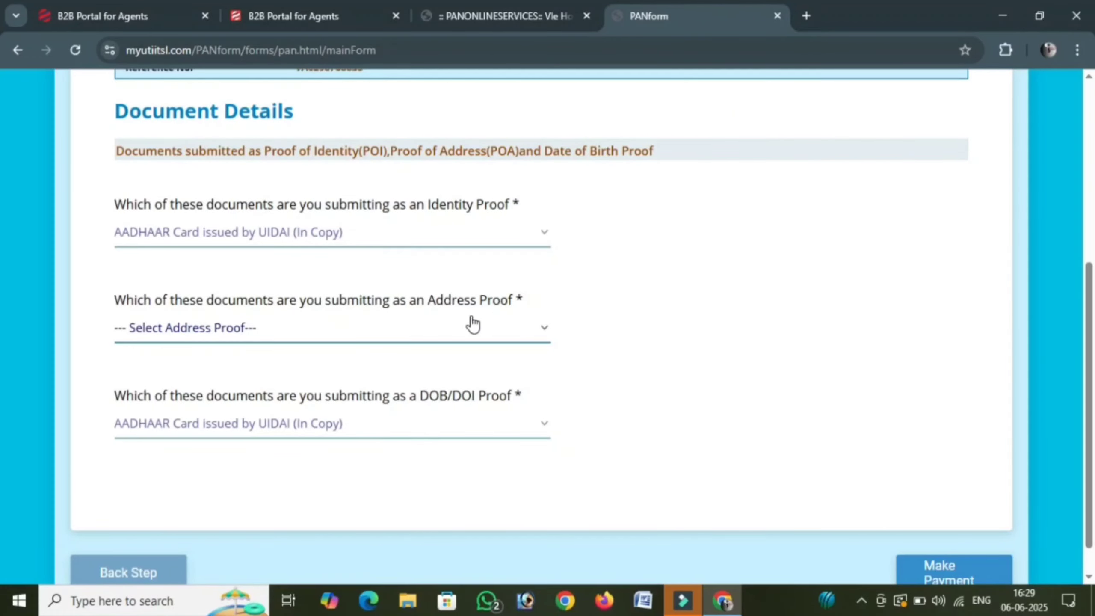
left_click(229, 331)
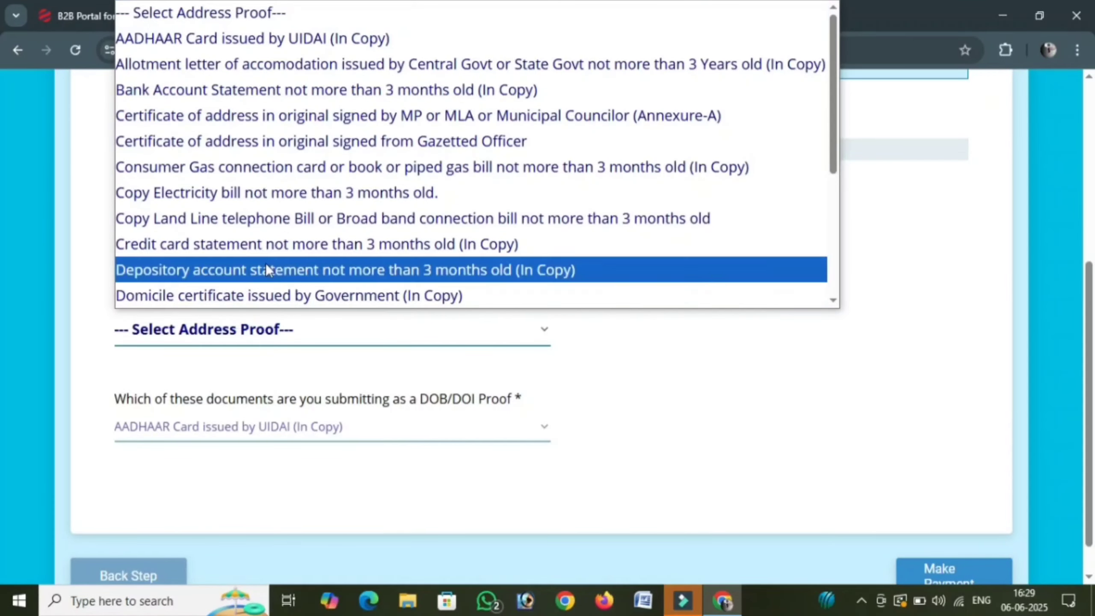
left_click(260, 39)
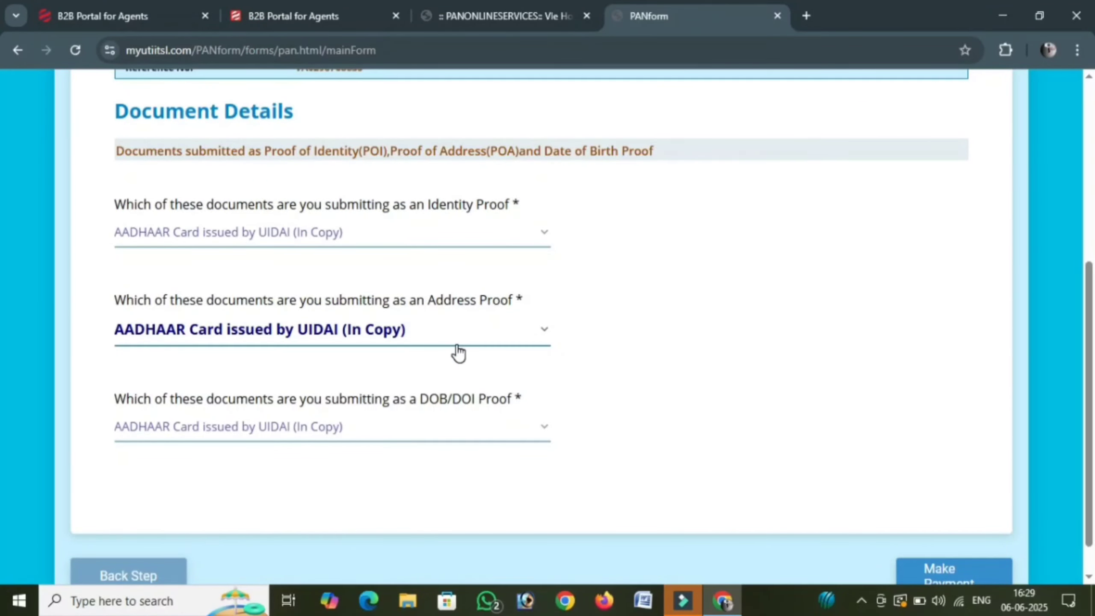
scroll(458, 353, "down", 1)
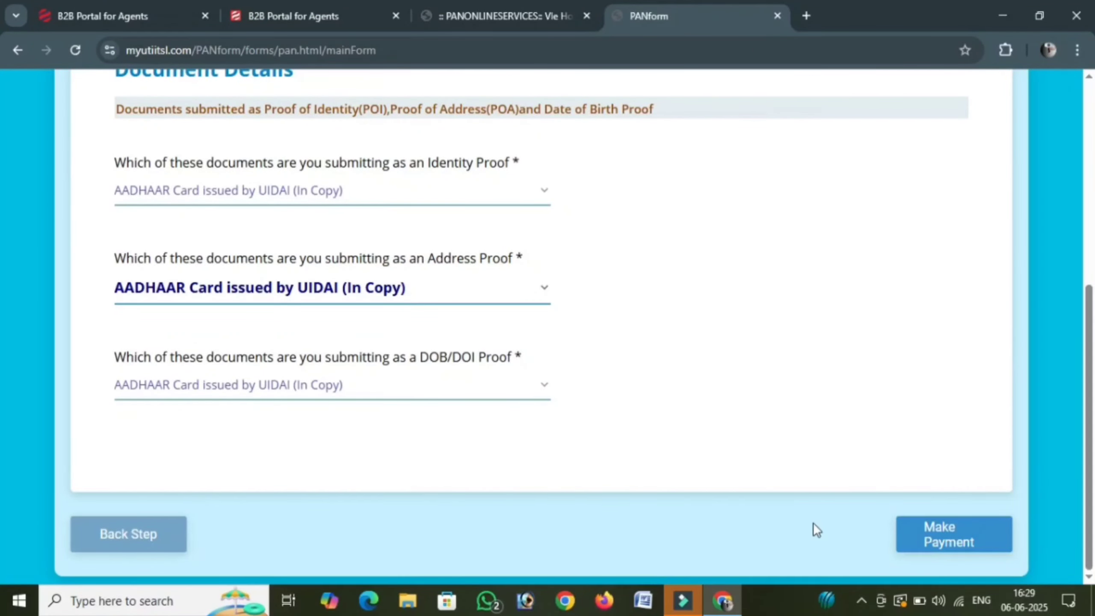
left_click(948, 533)
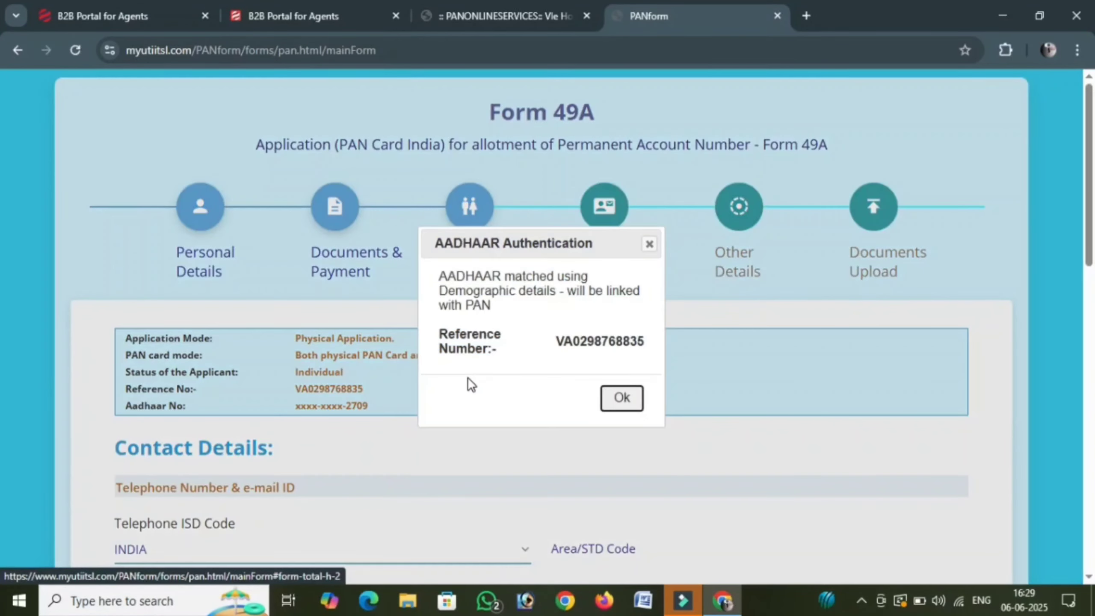
- Dismiss the Aadhaar authentication notice and enter the applicant's mobile number
left_click(649, 245)
scroll(402, 374, "down", 6)
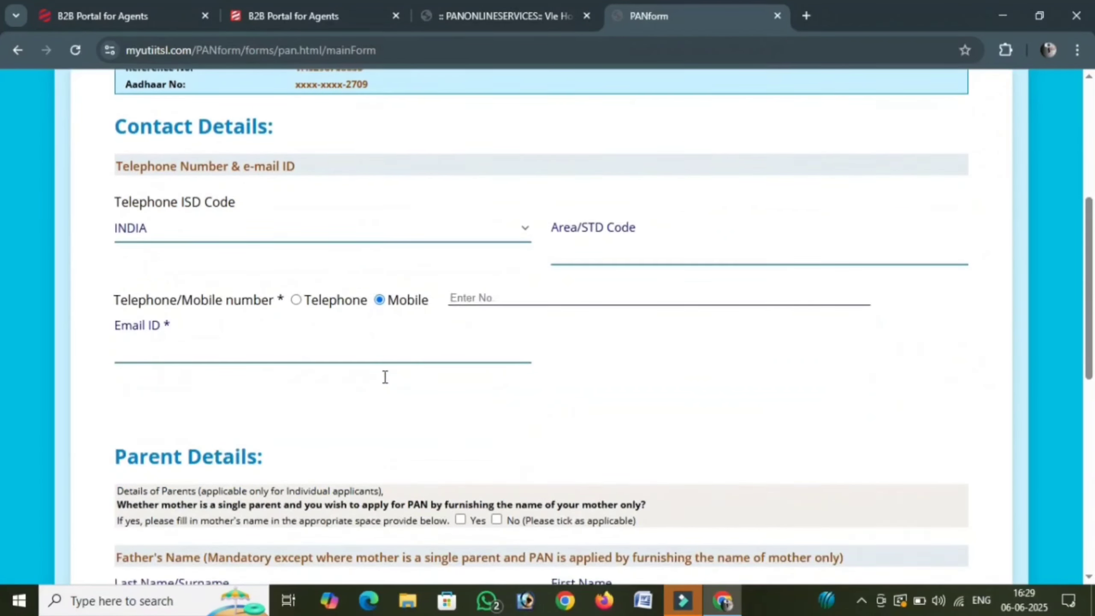
left_click(552, 297)
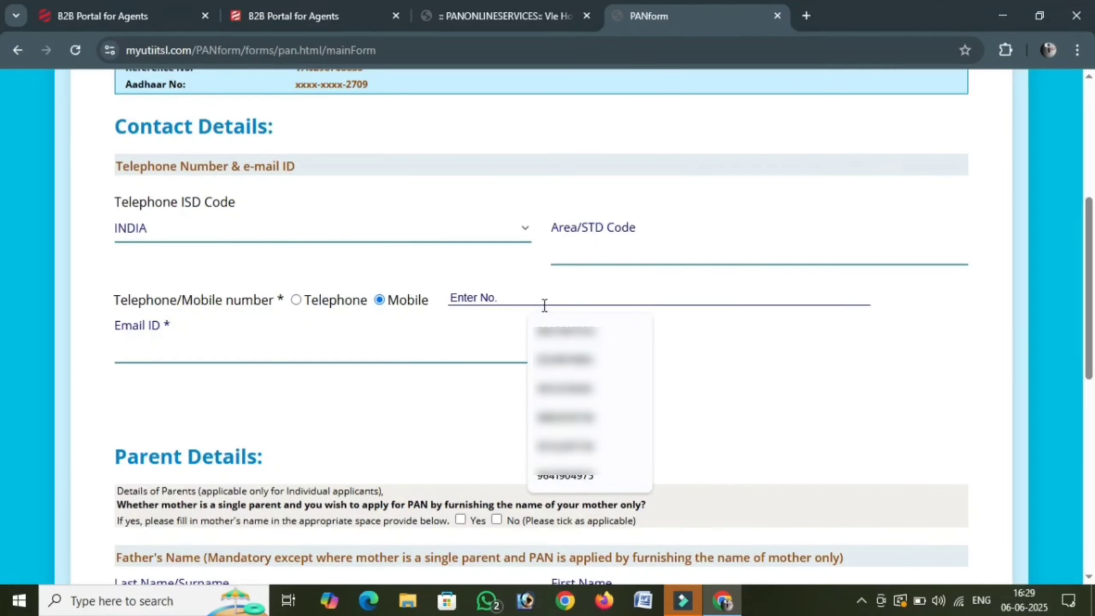
type("973")
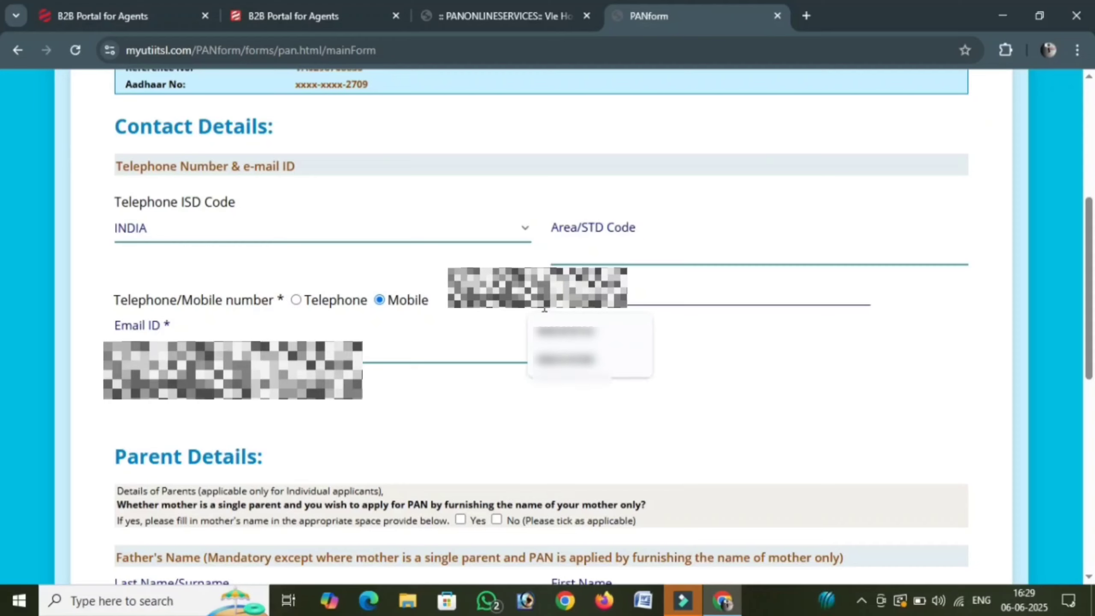
type("62")
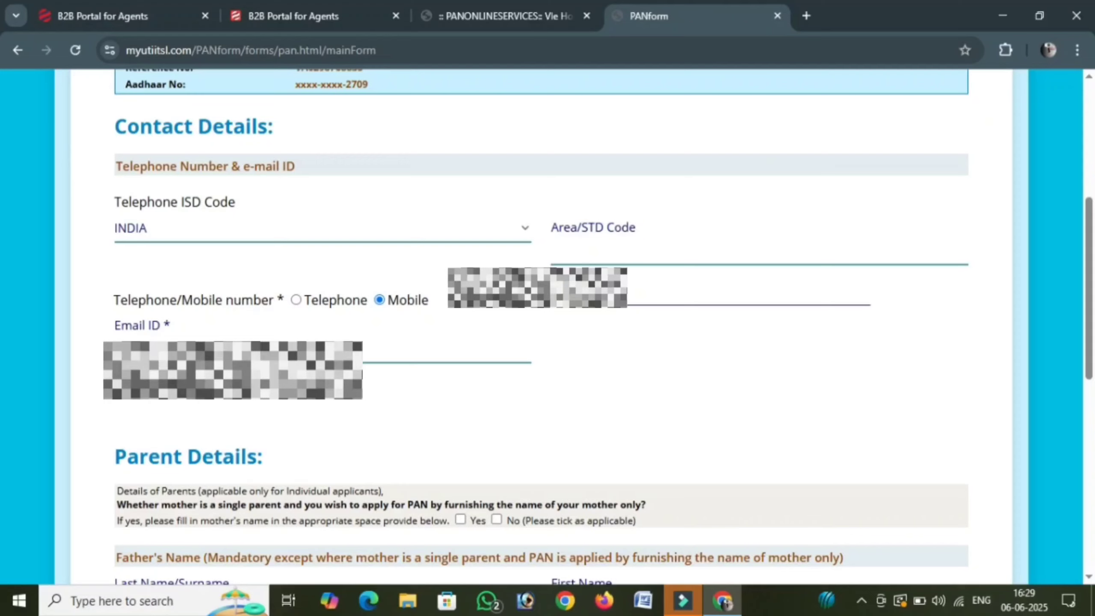
- Fill in the applicant's e-mail address in the Email ID field
left_click(182, 348)
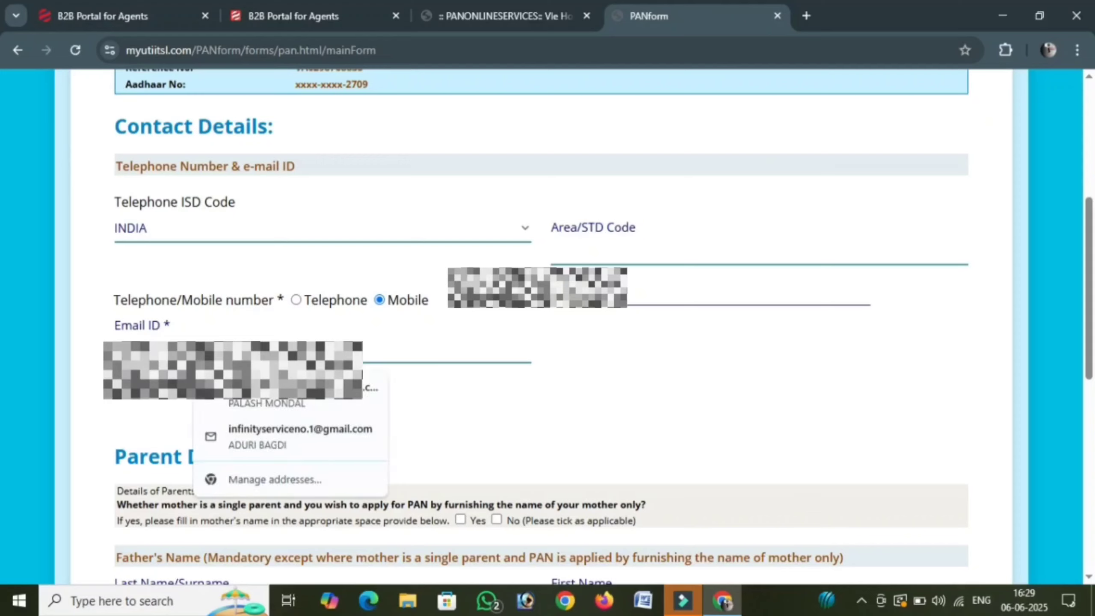
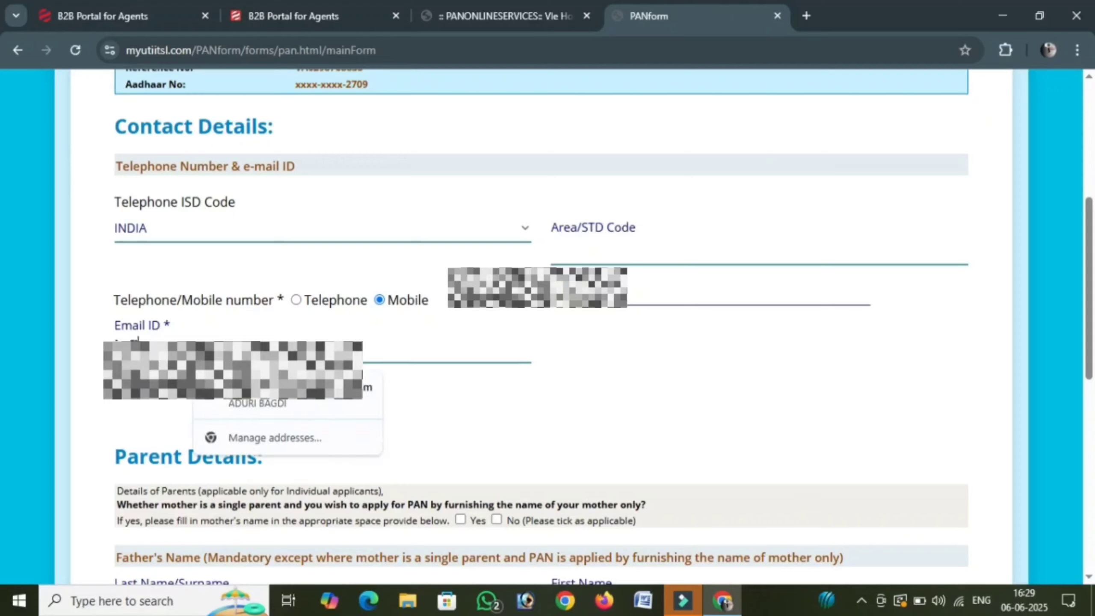
left_click(660, 382)
scroll(408, 380, "down", 3)
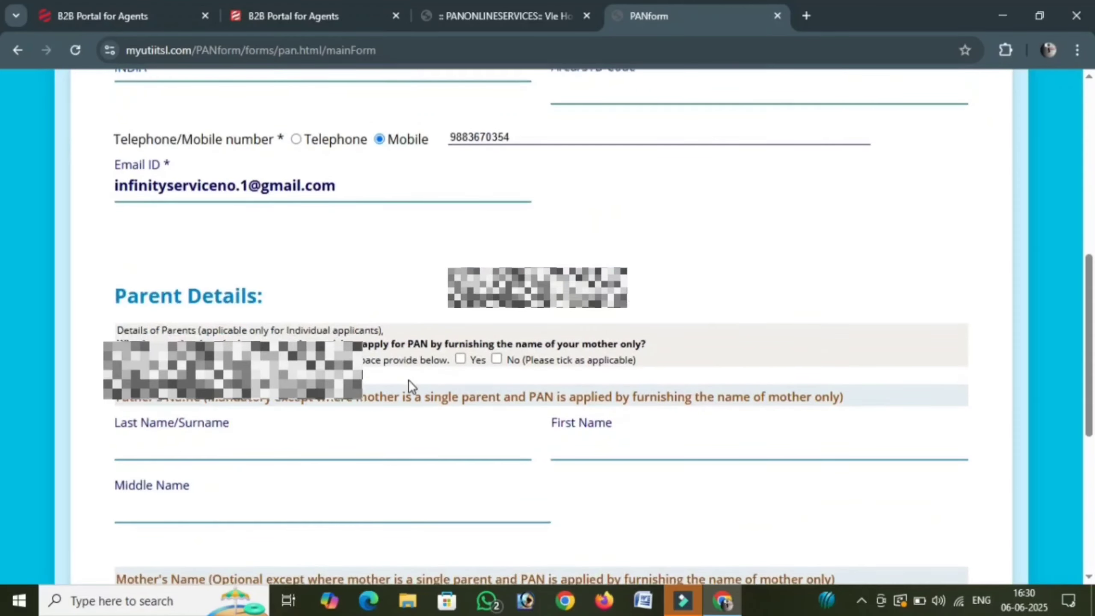
scroll(399, 373, "down", 2)
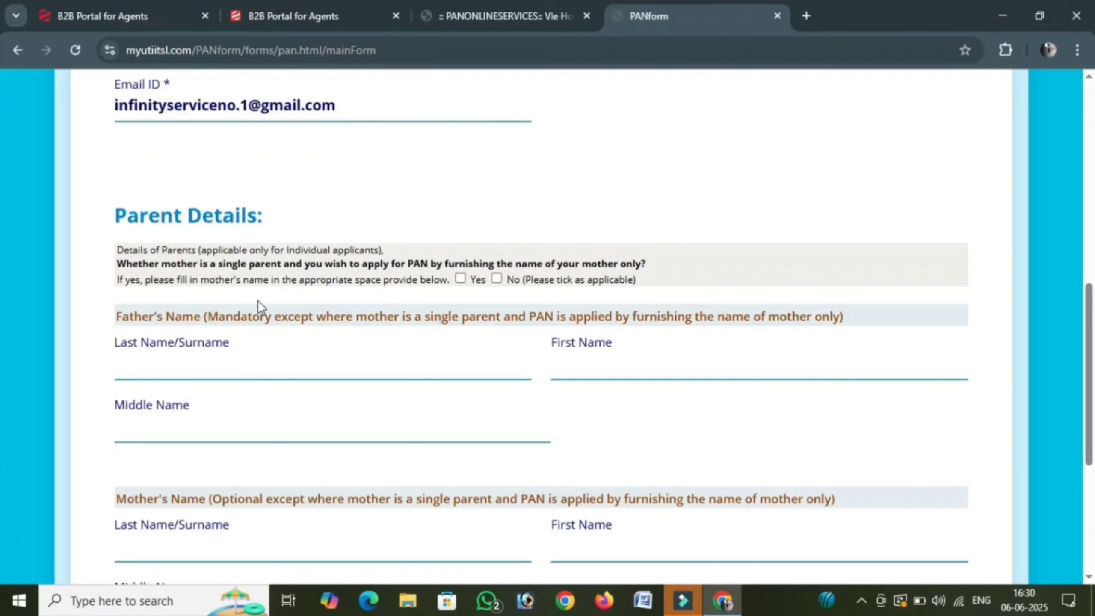
- Answer No to the single-parent question and enter the father's surname and first name in capitals
left_click(498, 280)
scroll(269, 325, "down", 2)
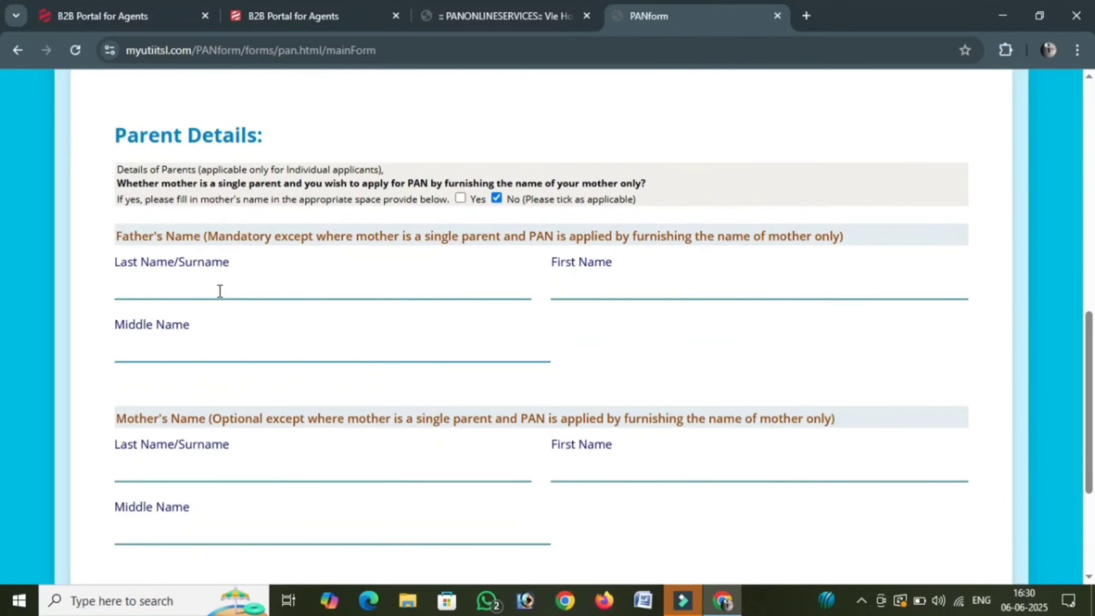
left_click(221, 289)
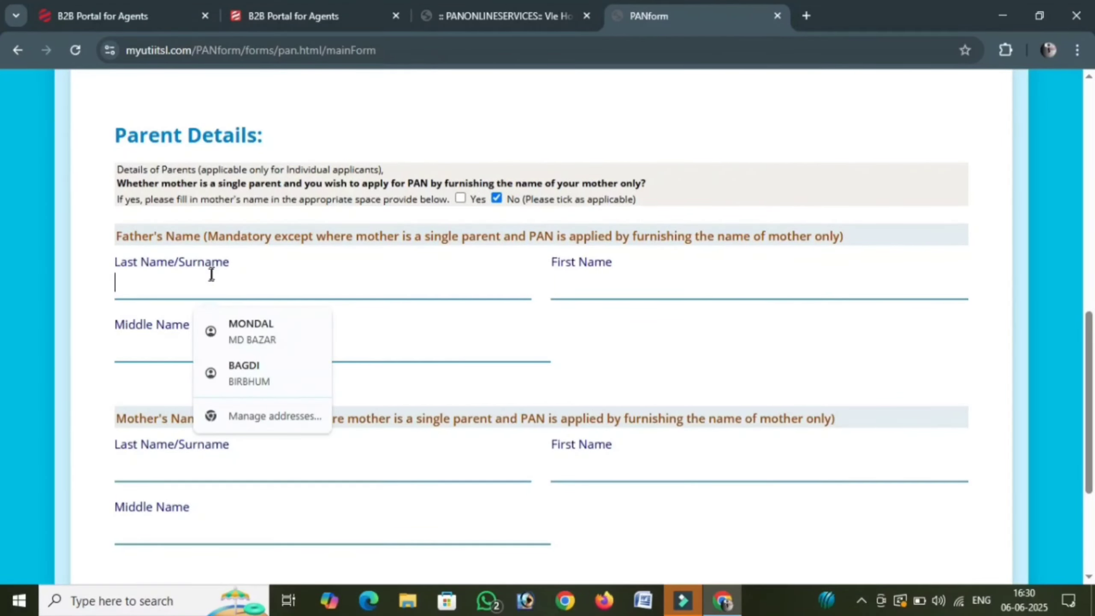
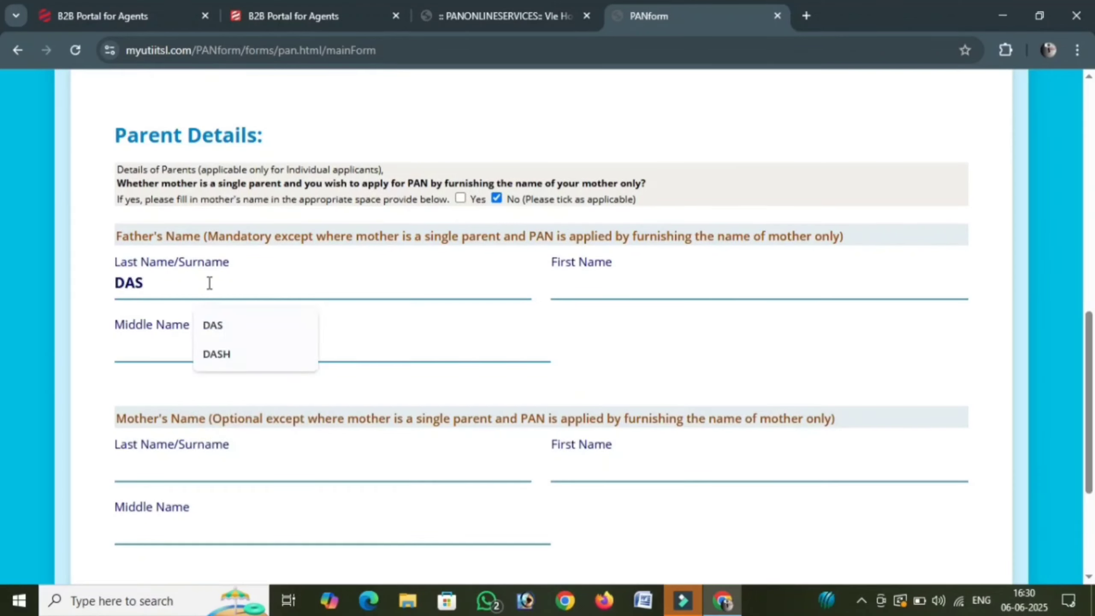
left_click(594, 280)
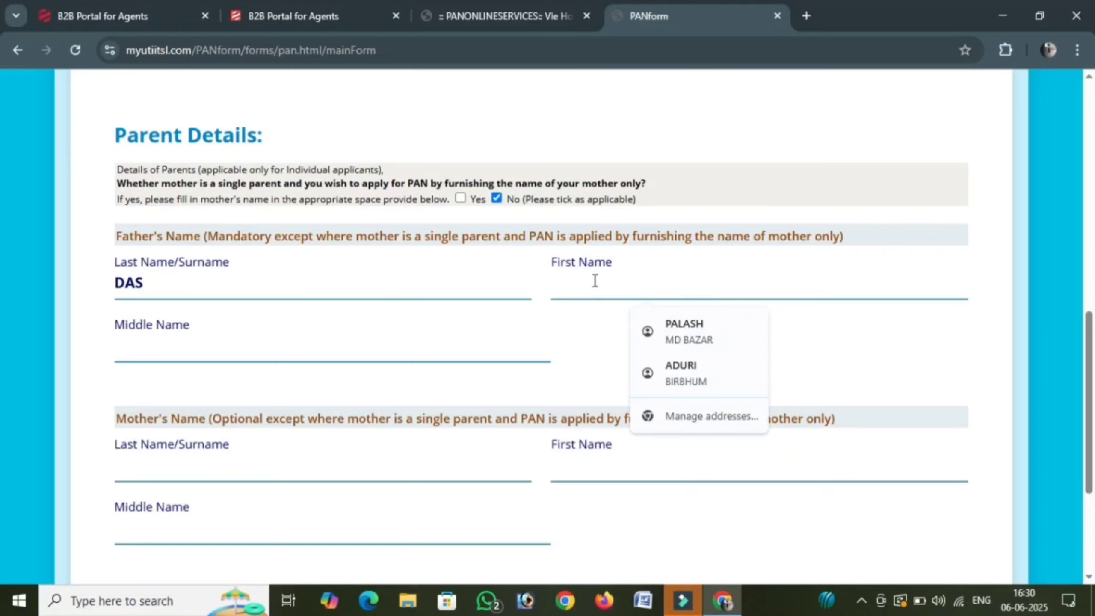
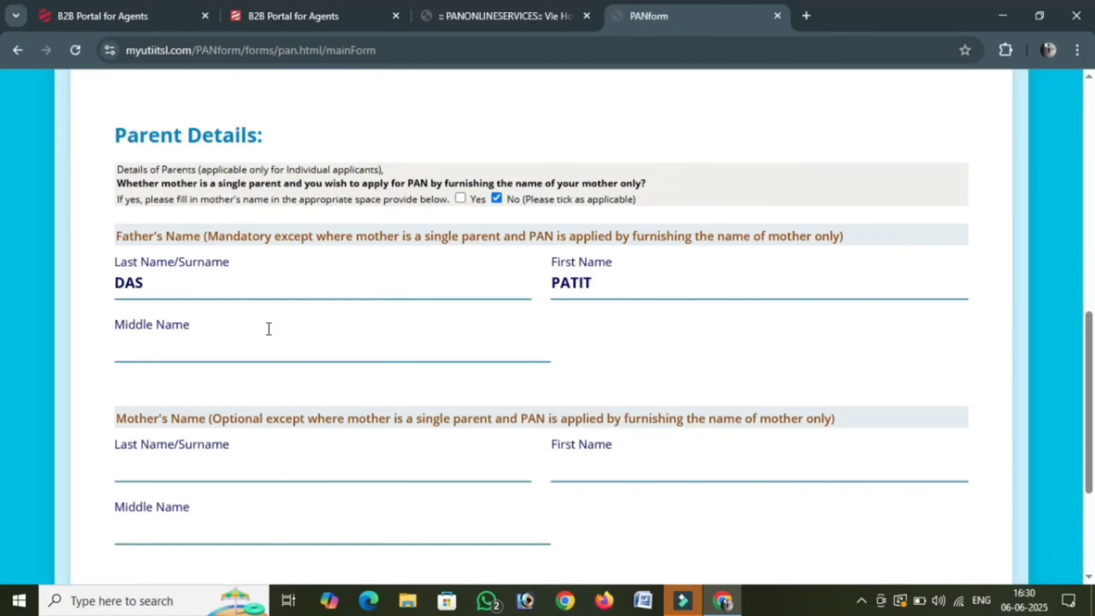
scroll(257, 325, "down", 4)
- Enter the mother's surname and first name
left_click(208, 308)
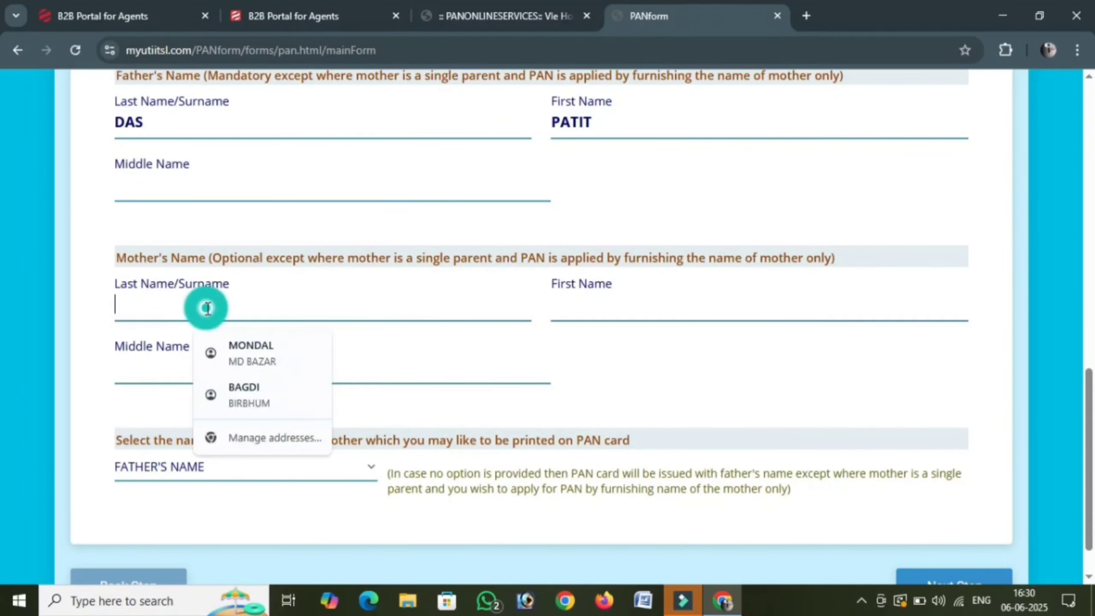
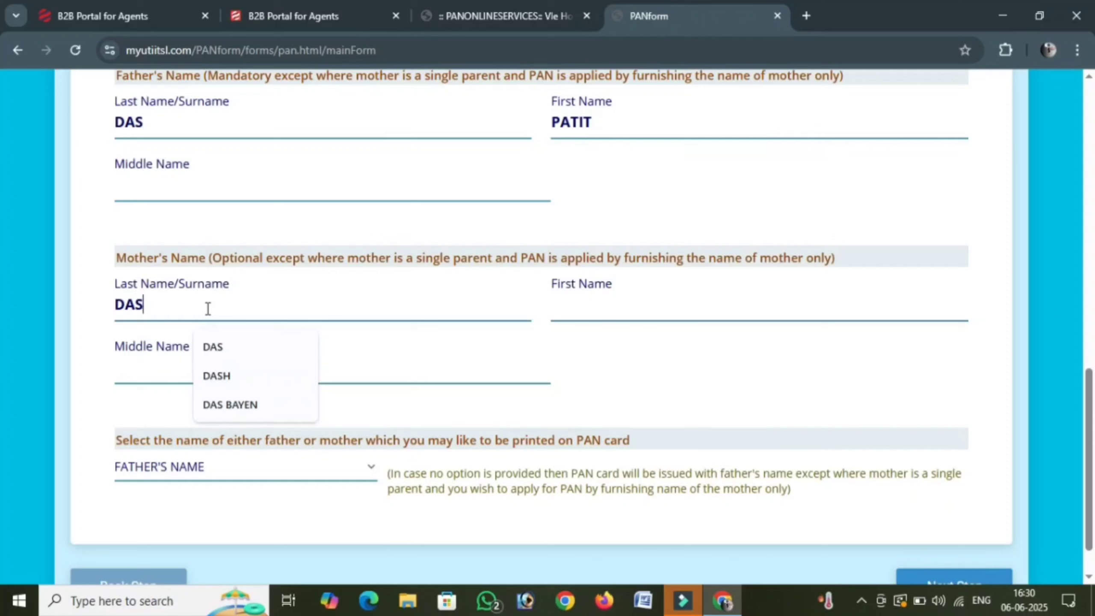
key("Tab")
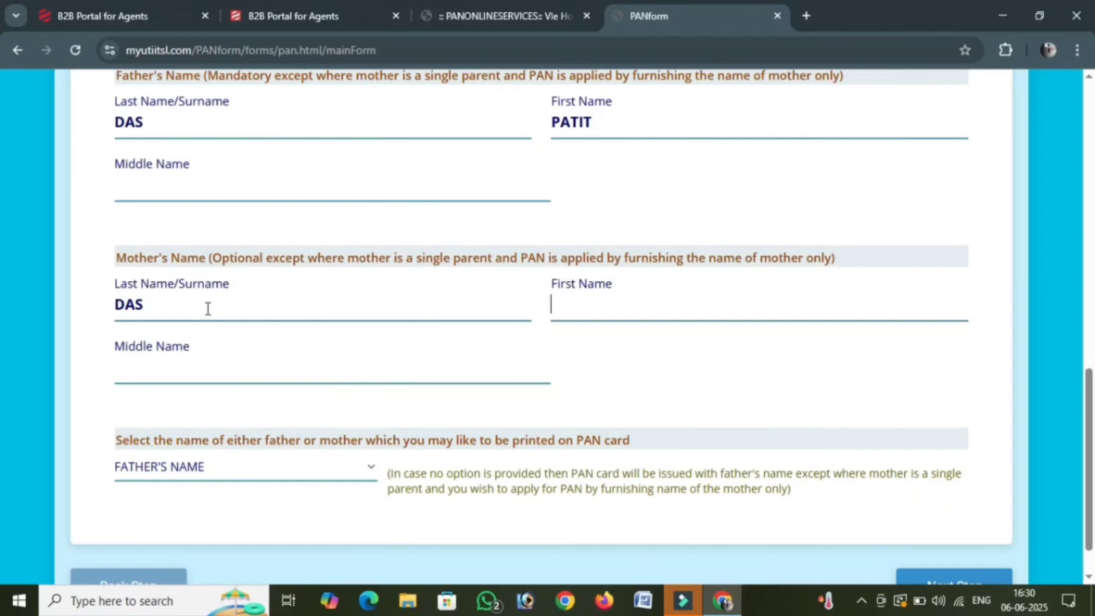
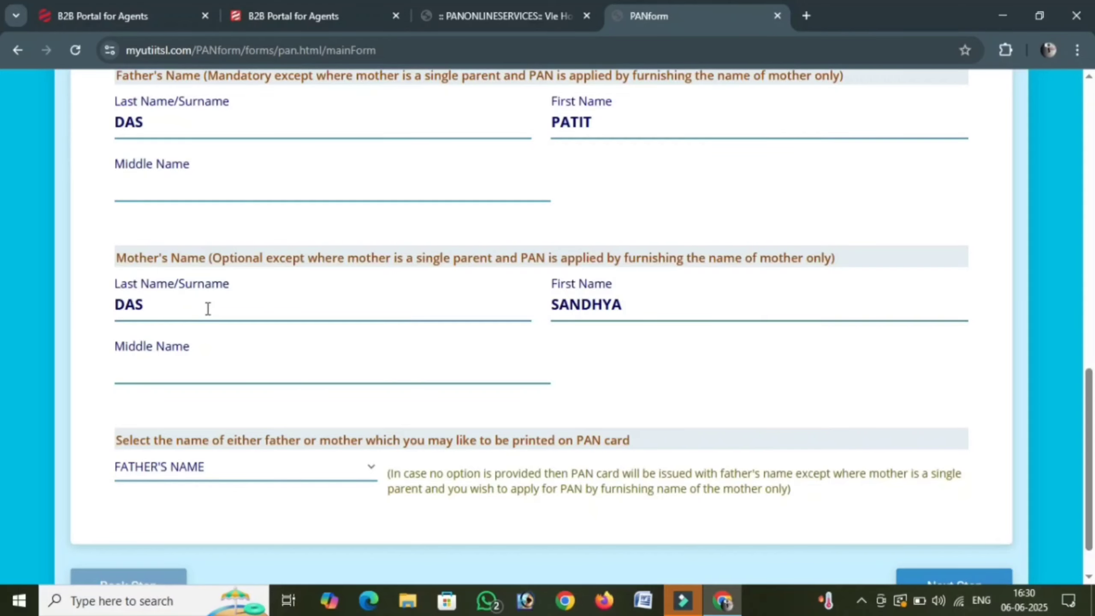
scroll(803, 544, "down", 1)
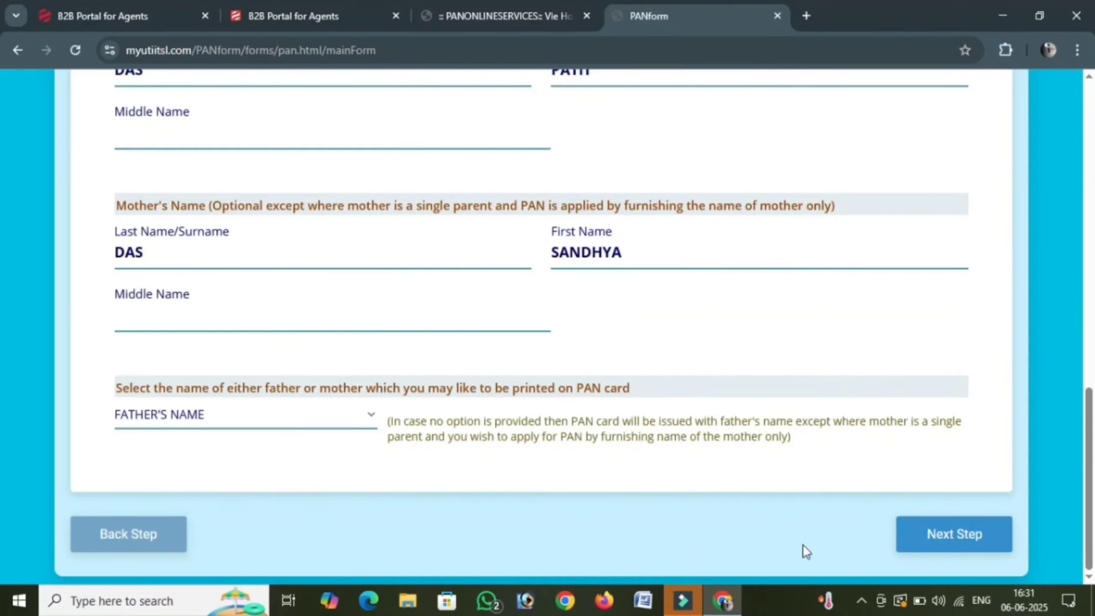
left_click(947, 541)
scroll(431, 444, "down", 1)
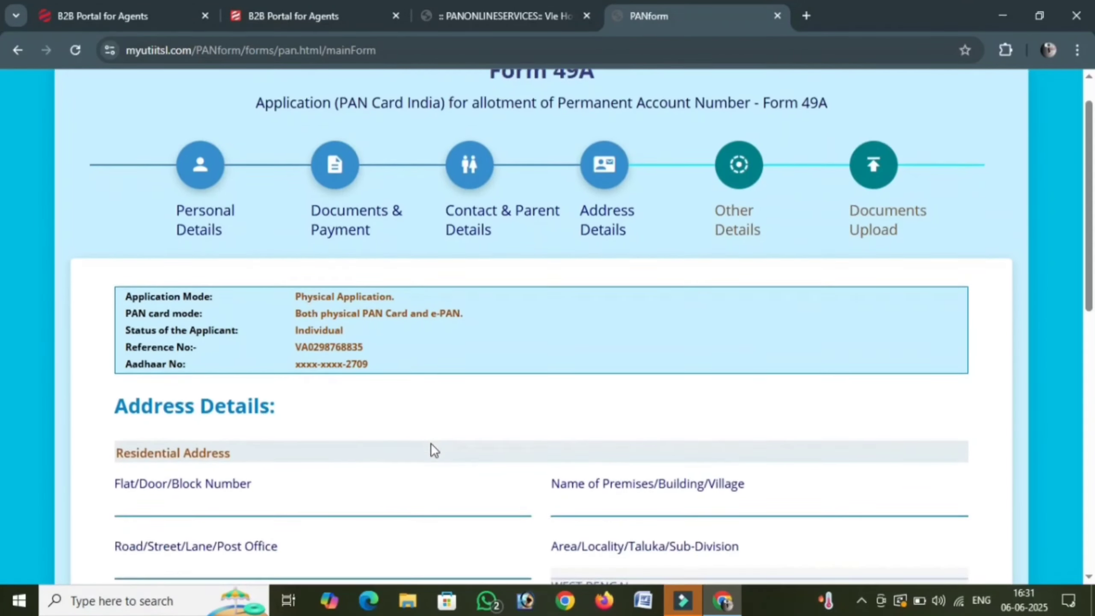
scroll(432, 443, "down", 4)
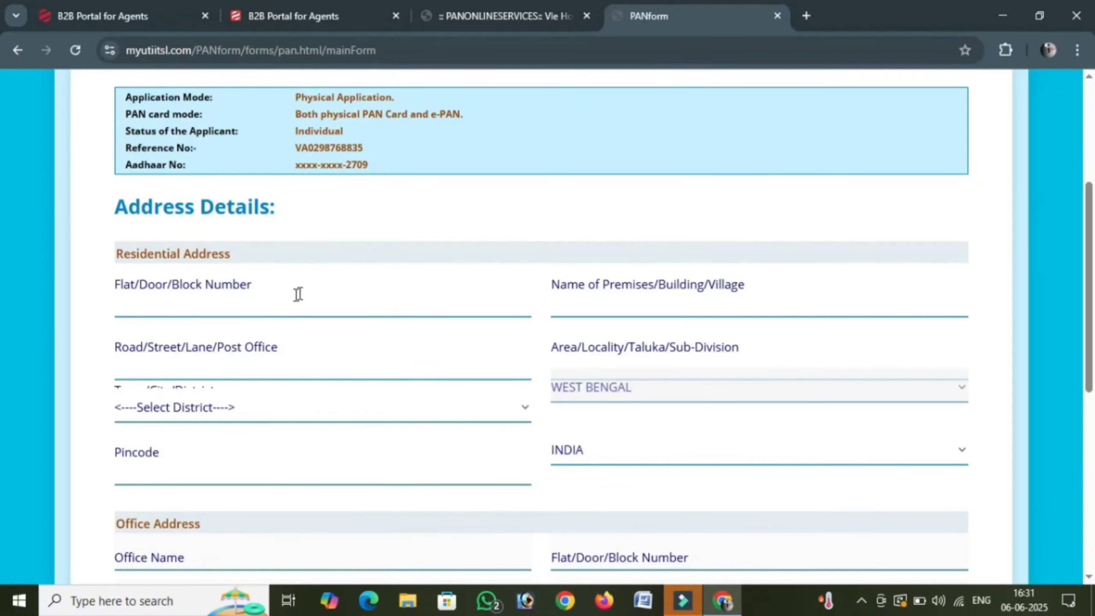
left_click(257, 305)
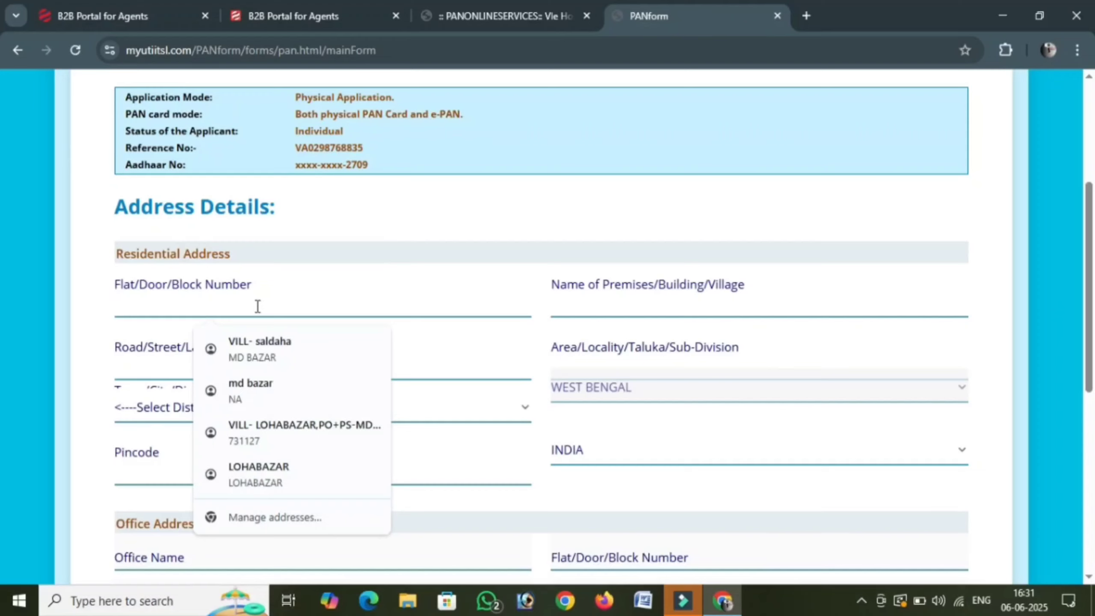
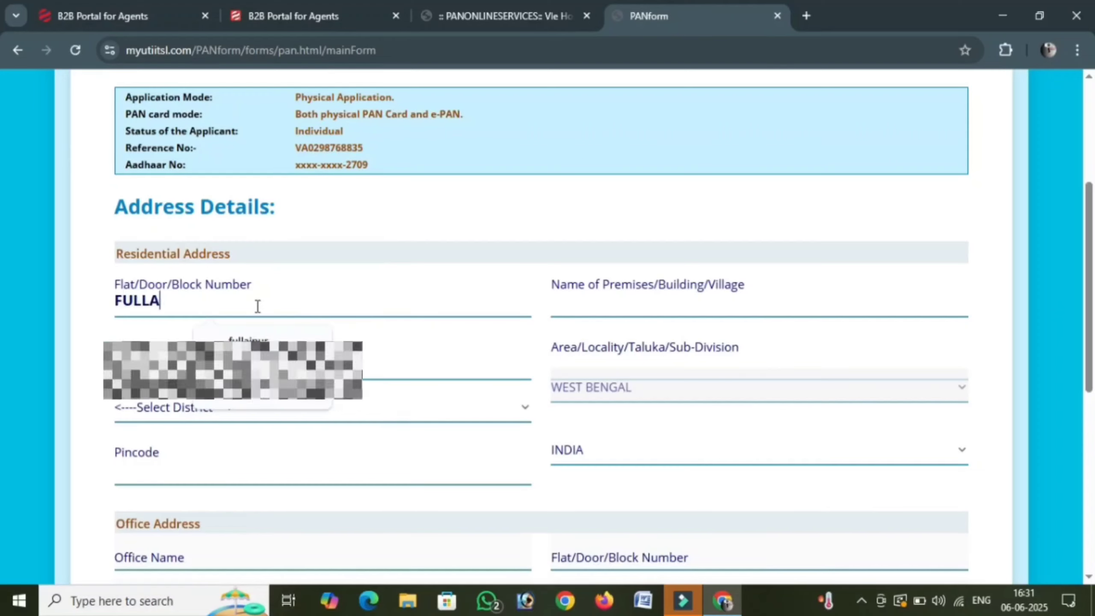
left_click(617, 304)
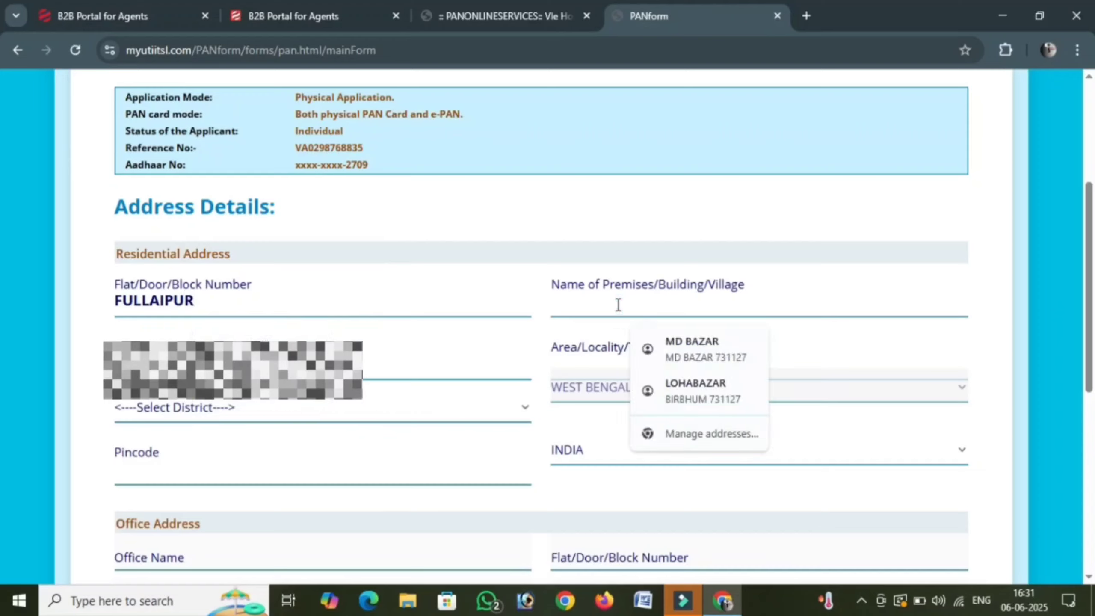
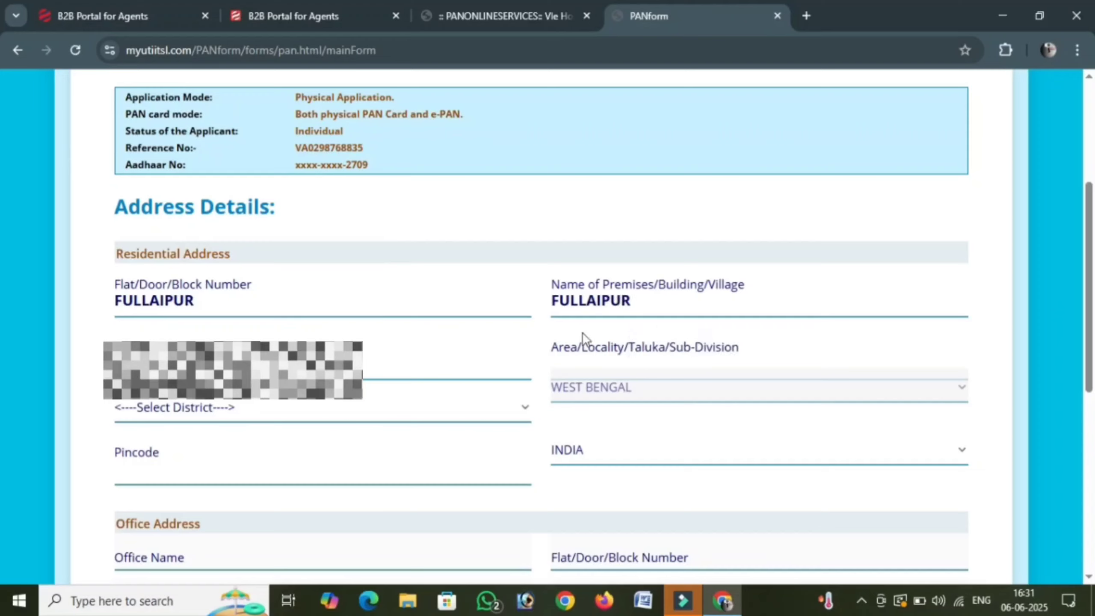
key("Tab")
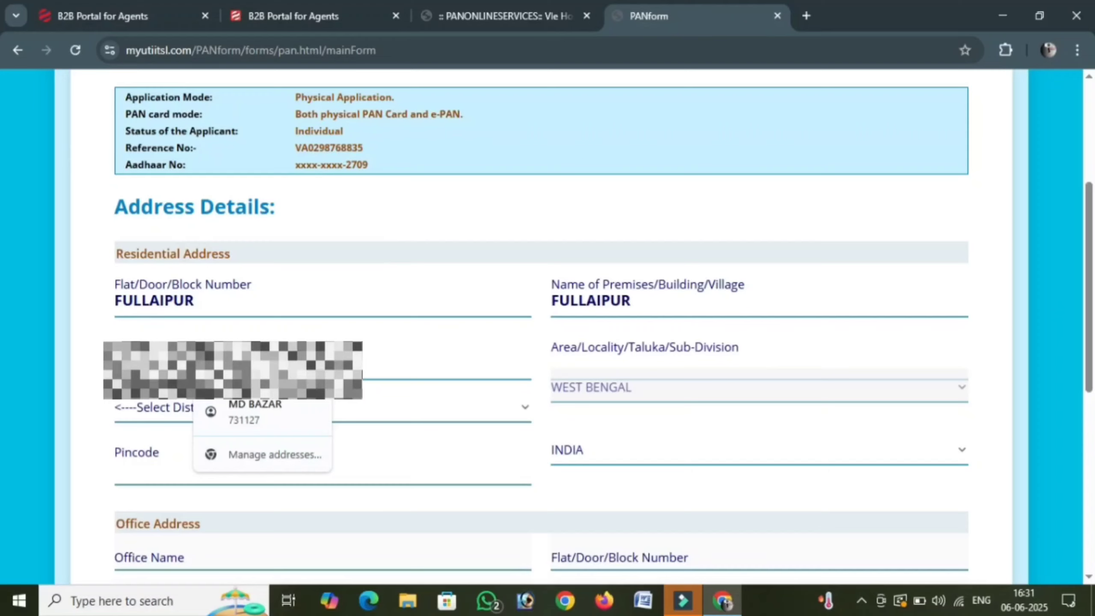
left_click(626, 362)
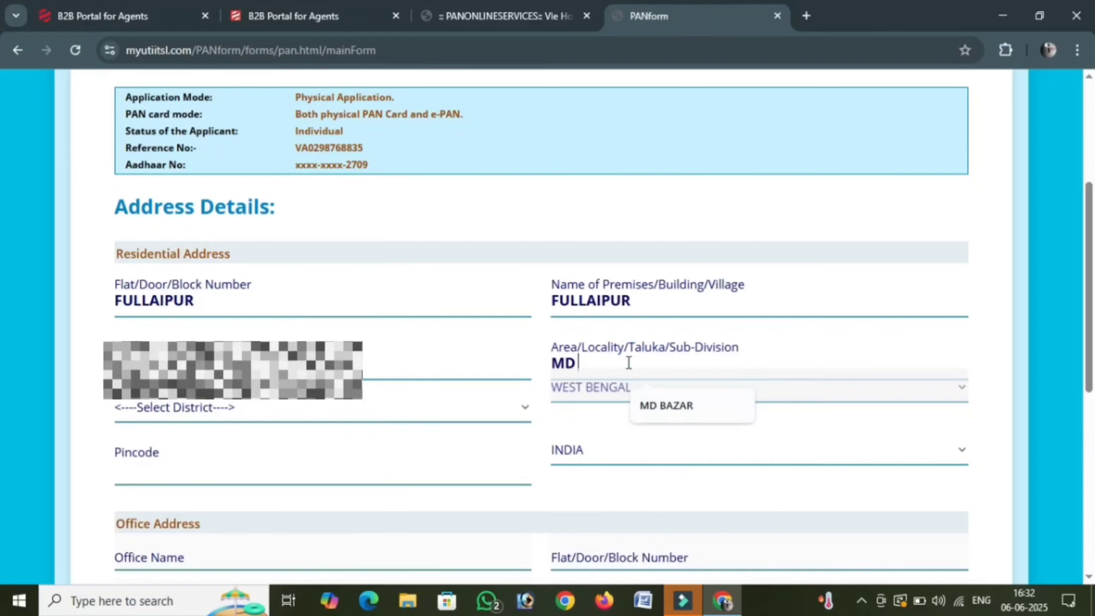
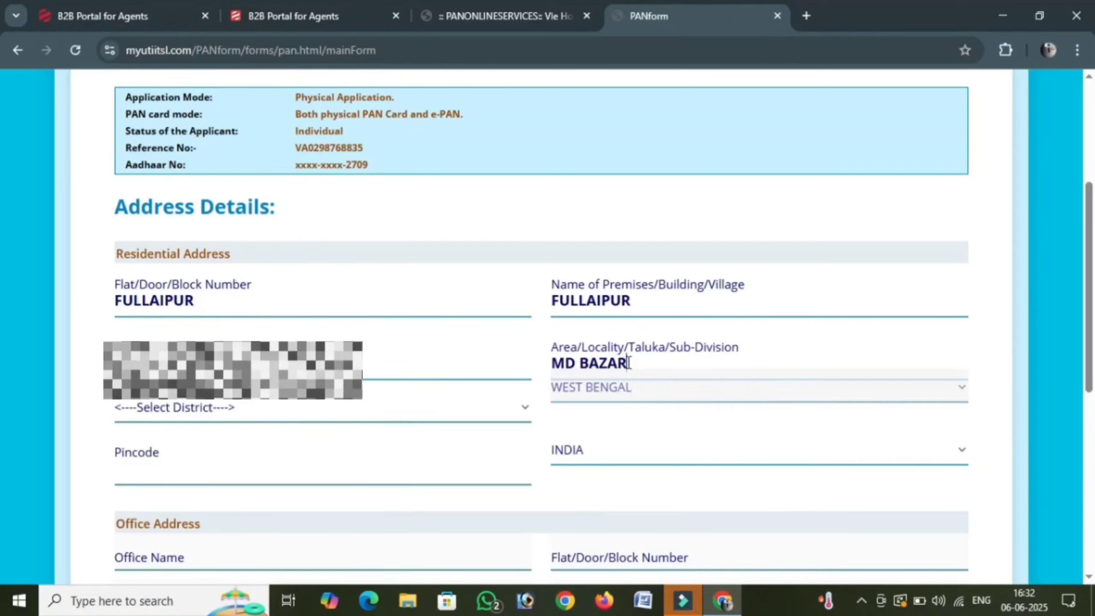
- Choose the district, enter pincode 731127, tick Income from Other source, and continue
left_click(190, 407)
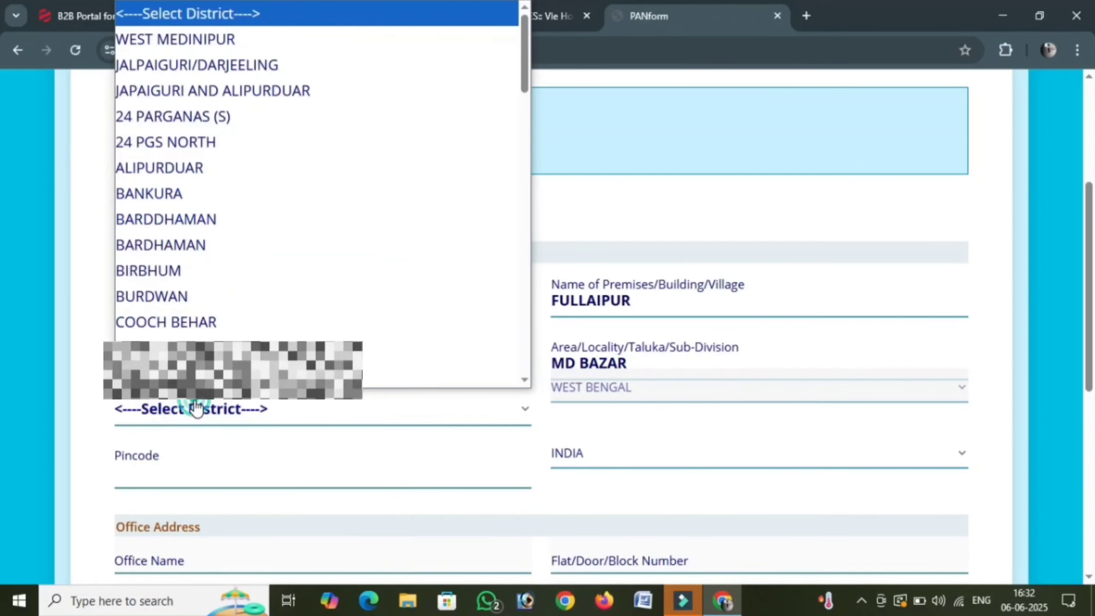
left_click(152, 270)
scroll(256, 428, "down", 3)
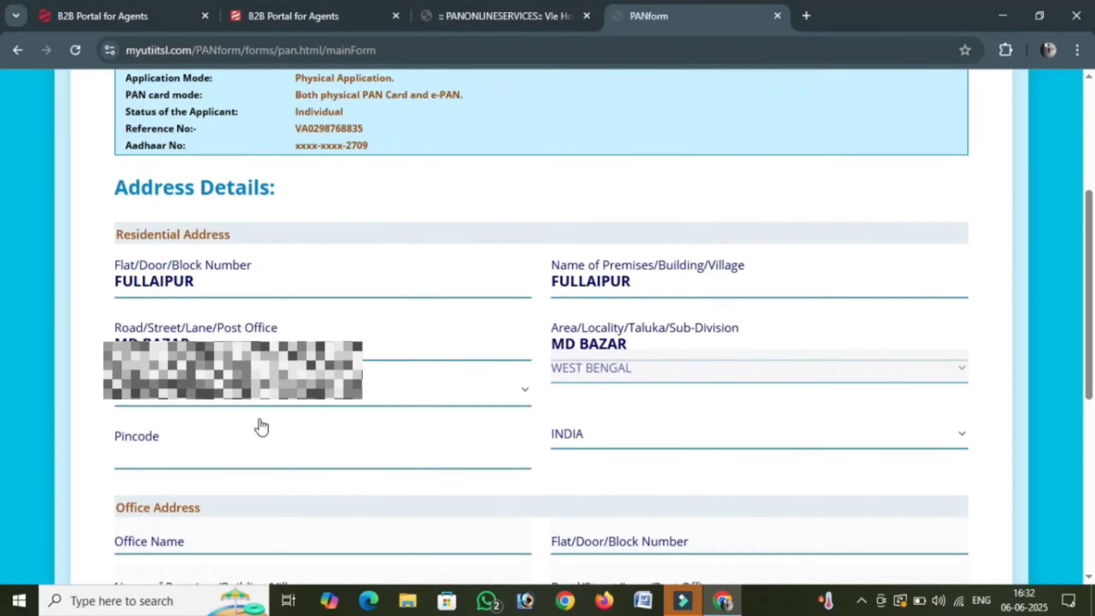
left_click(200, 319)
type("7")
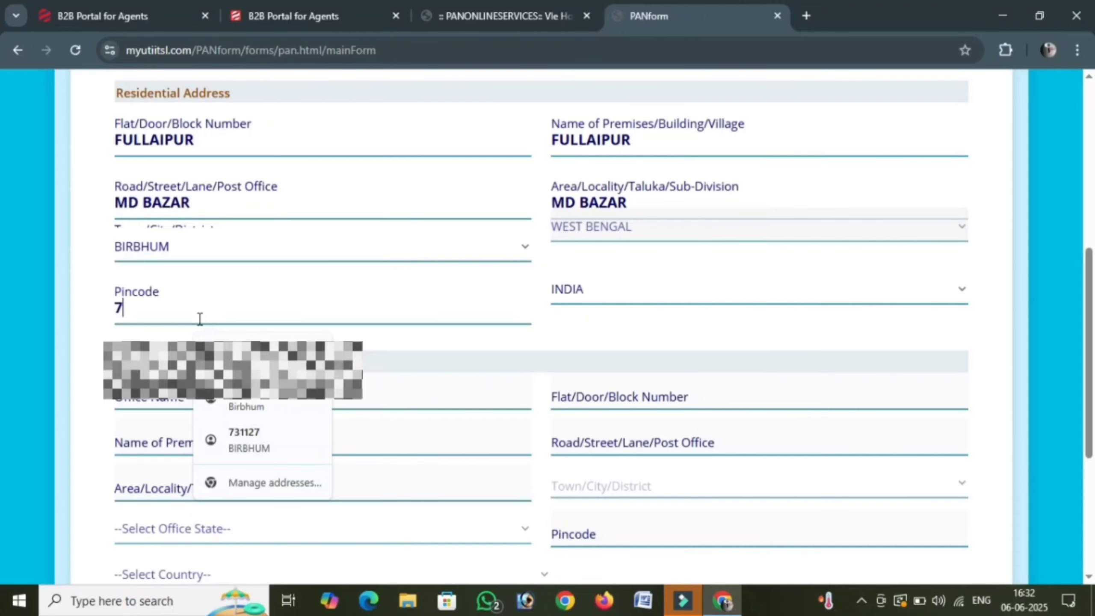
type("31127")
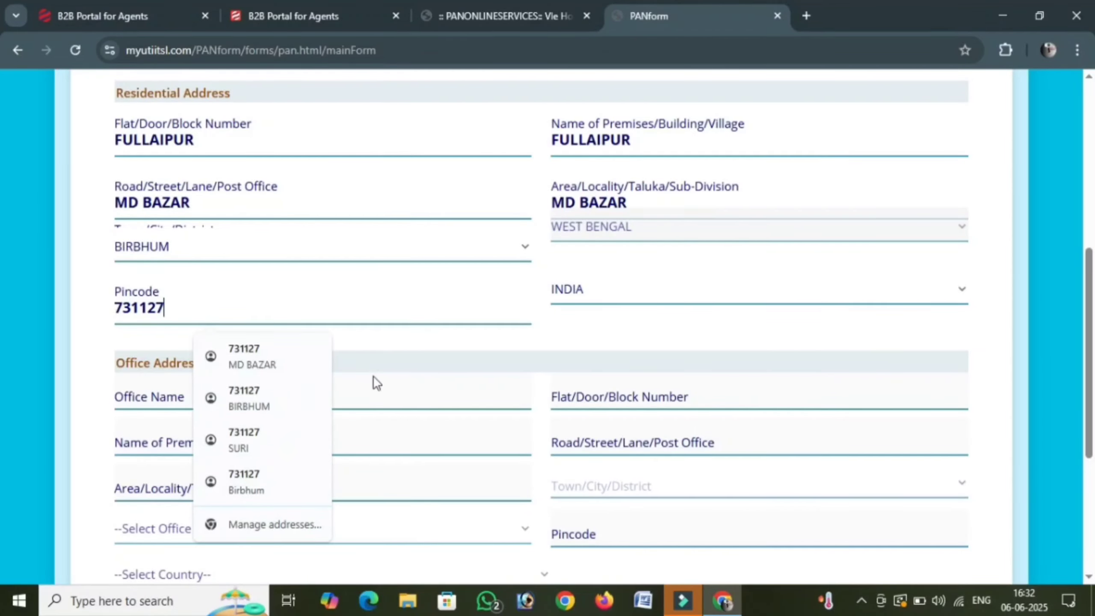
left_click(373, 375)
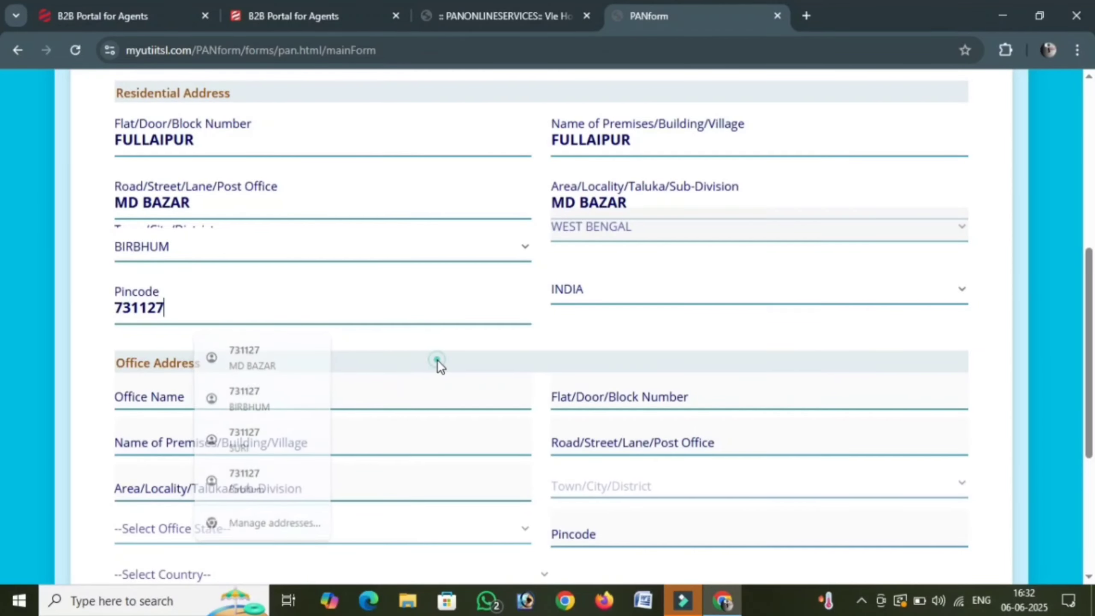
scroll(253, 393, "down", 3)
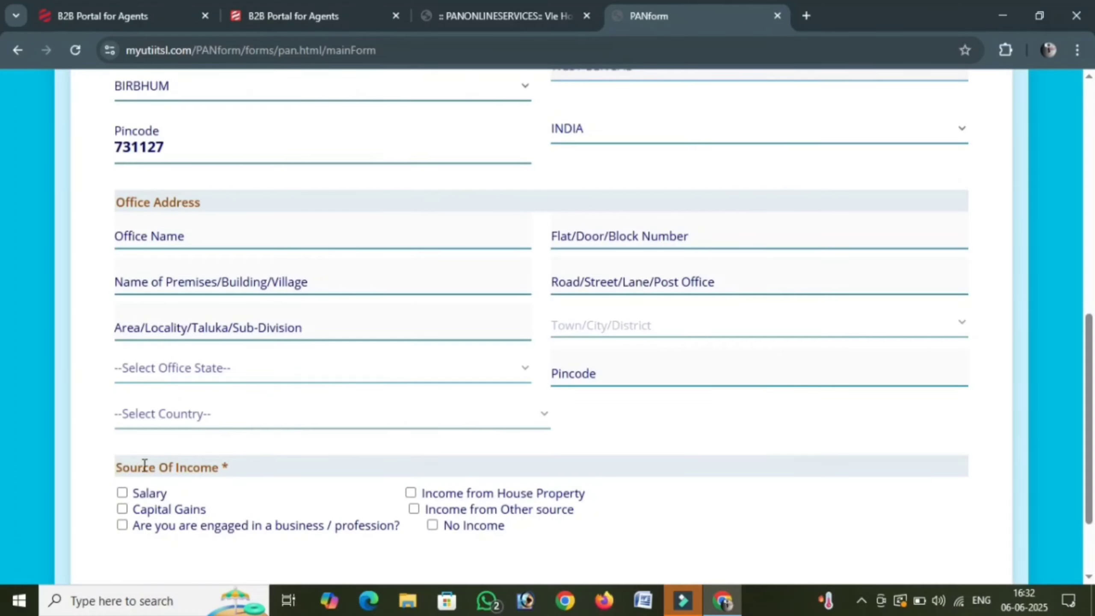
left_click(414, 510)
scroll(619, 545, "down", 3)
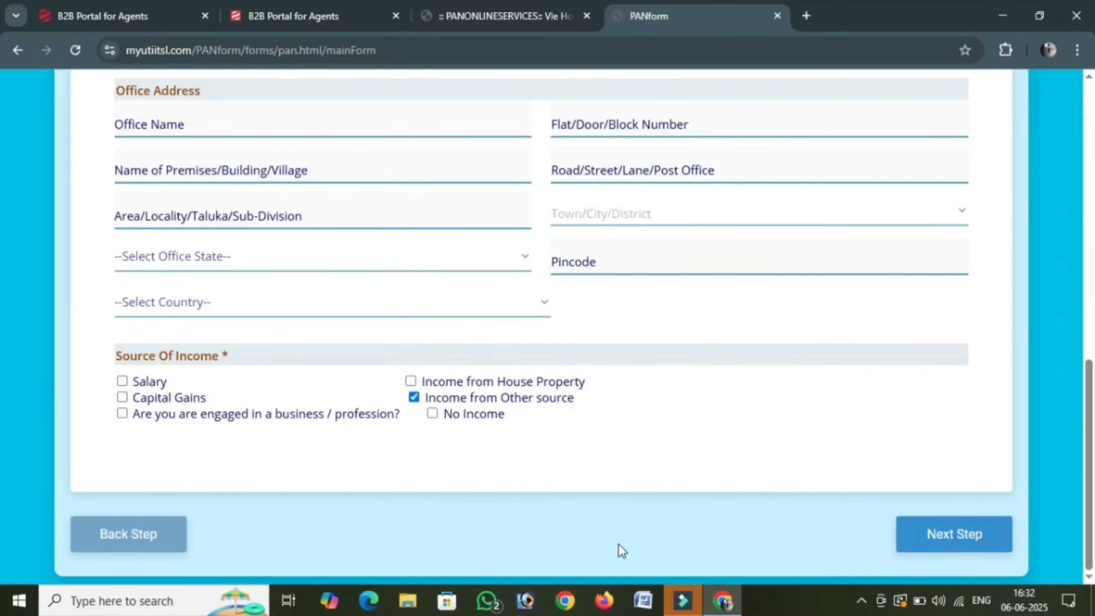
left_click(960, 534)
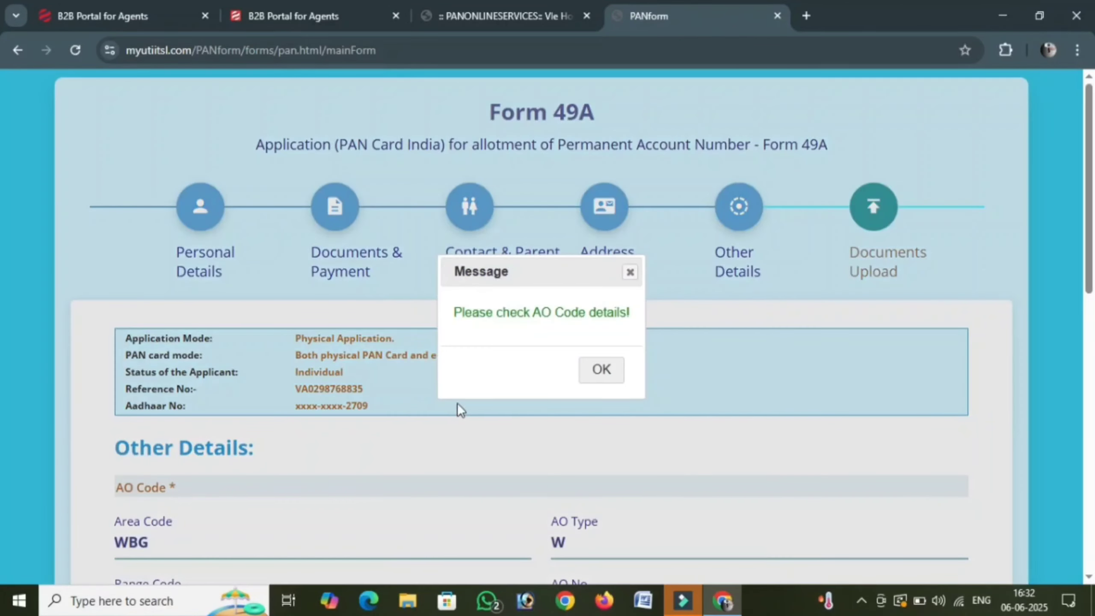
- Dismiss the AO code reminder and set the declaration capacity to HIMSELF/HERSELF
left_click(602, 370)
scroll(427, 415, "down", 6)
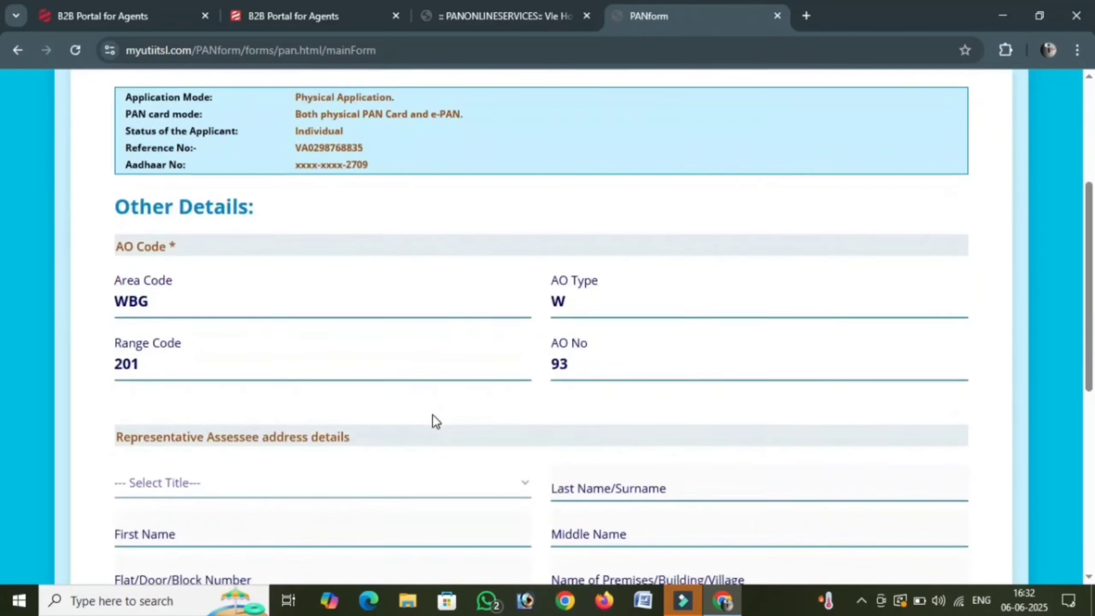
scroll(439, 419, "down", 5)
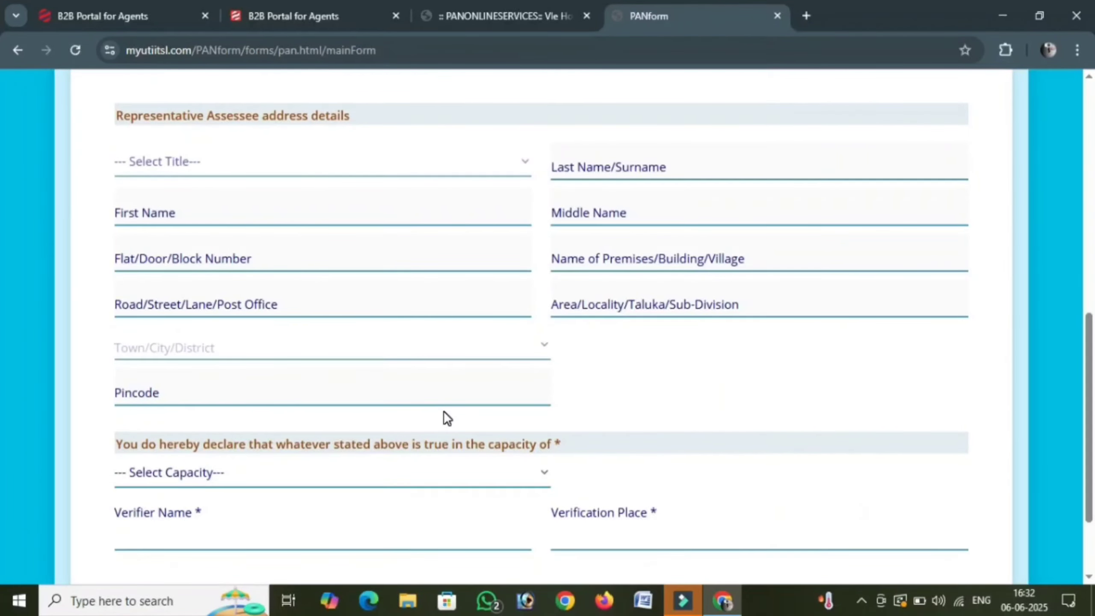
scroll(443, 410, "up", 6)
scroll(444, 412, "down", 3)
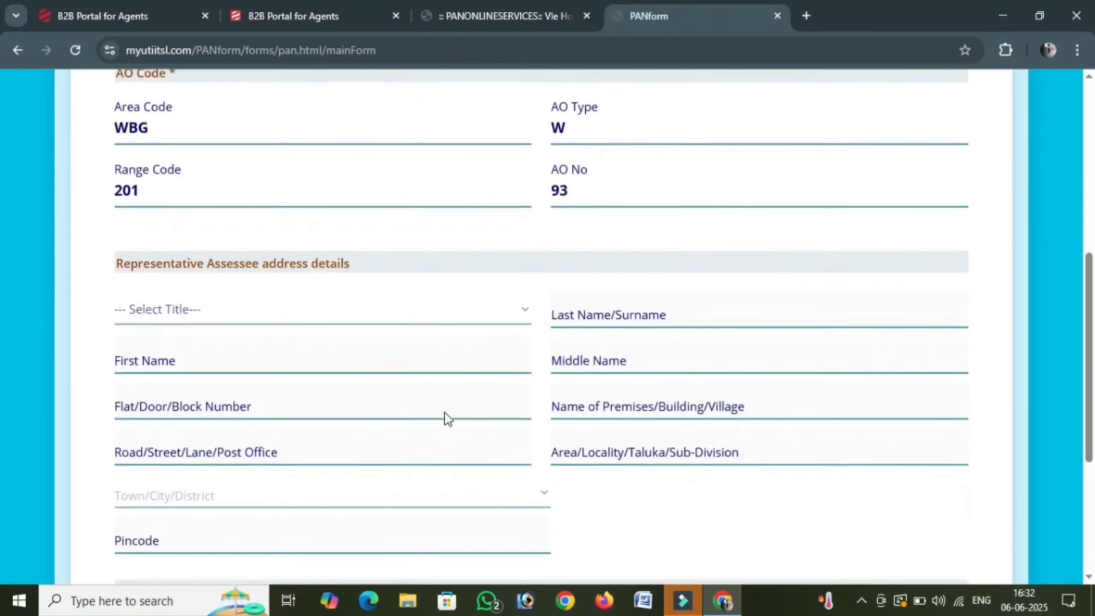
scroll(444, 413, "down", 5)
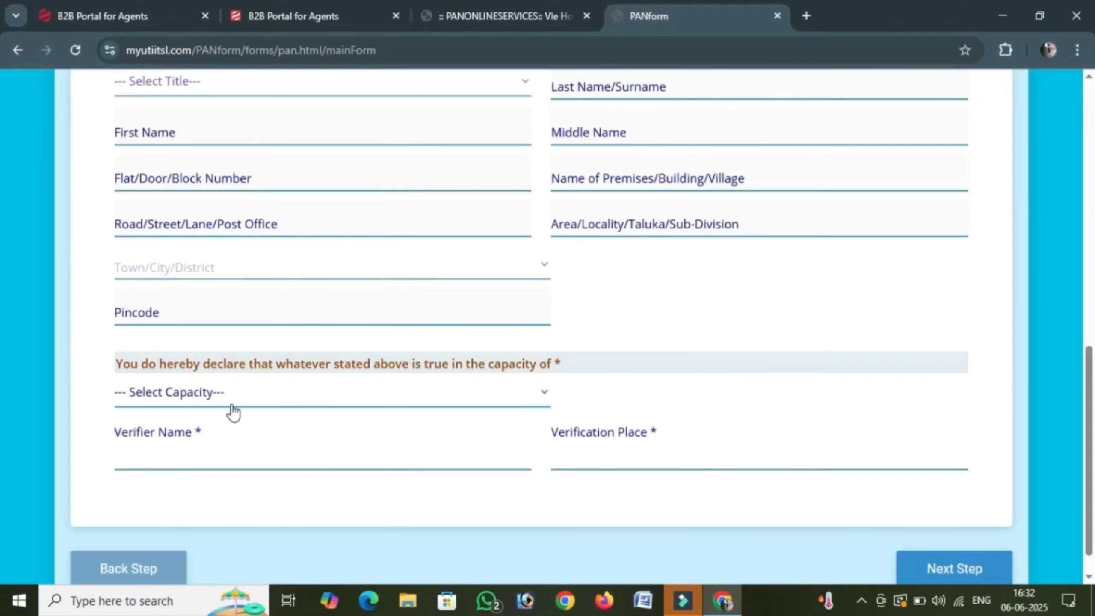
left_click(208, 395)
left_click(200, 448)
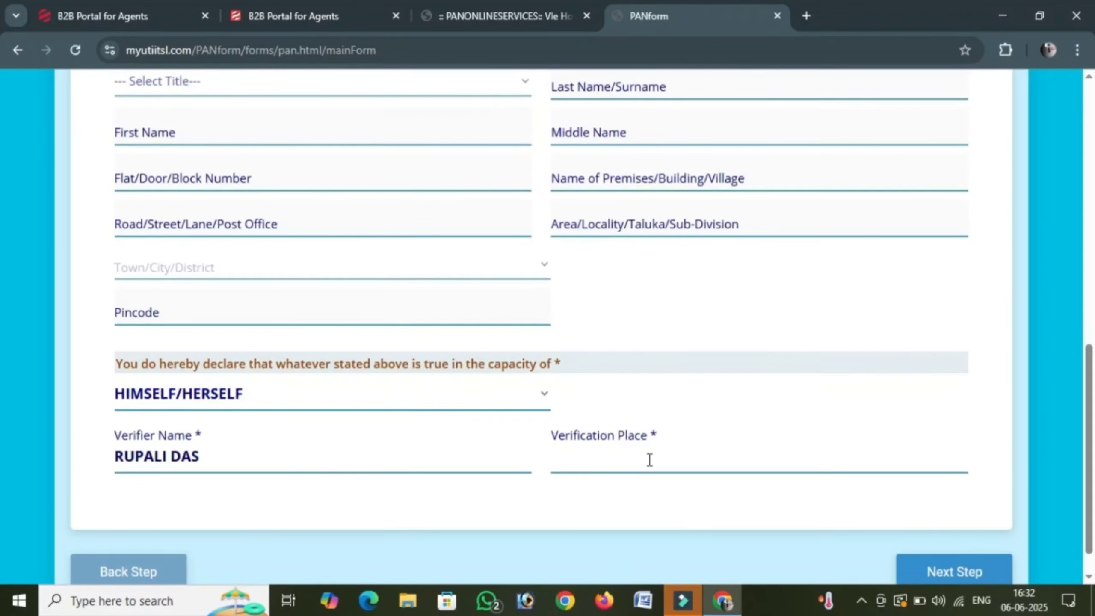
- Fill Verification Place from the 'FU' autofill suggestion and advance to Documents Upload
left_click(617, 467)
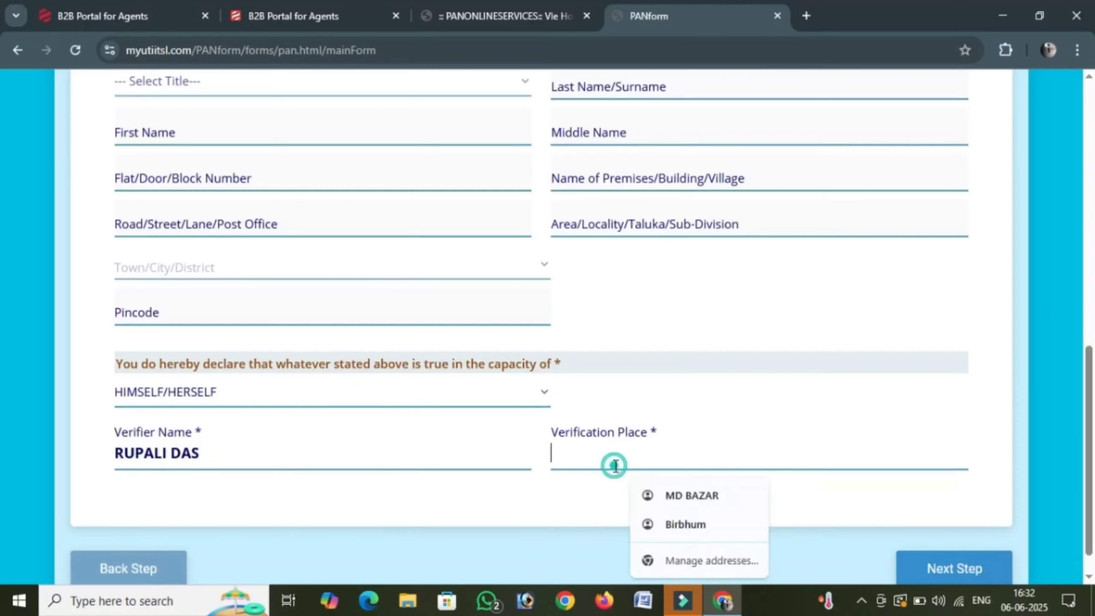
type("FULLAIPUR")
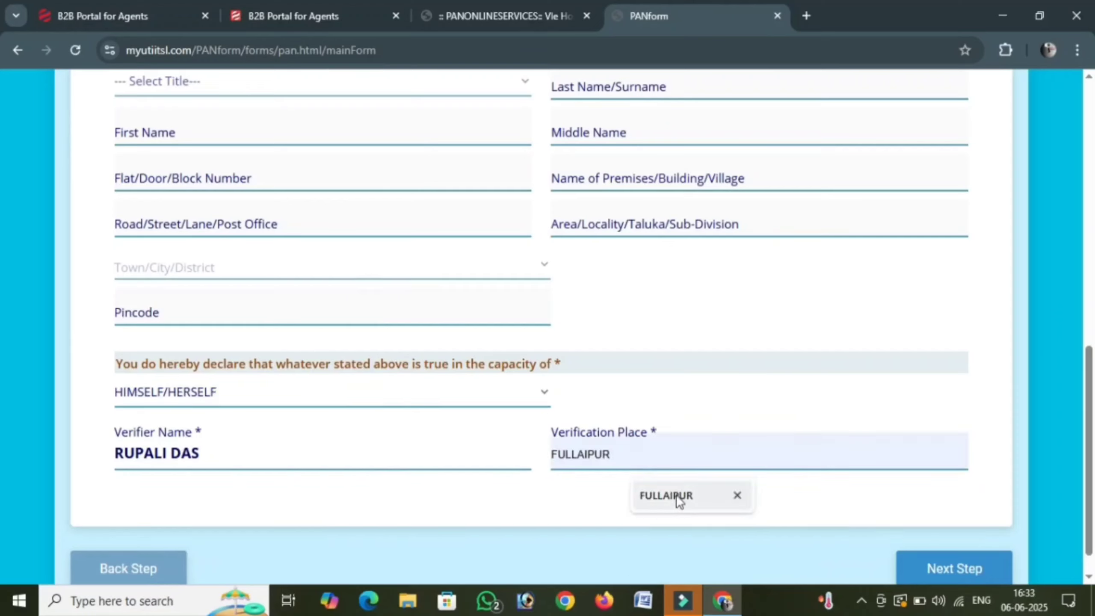
left_click(676, 496)
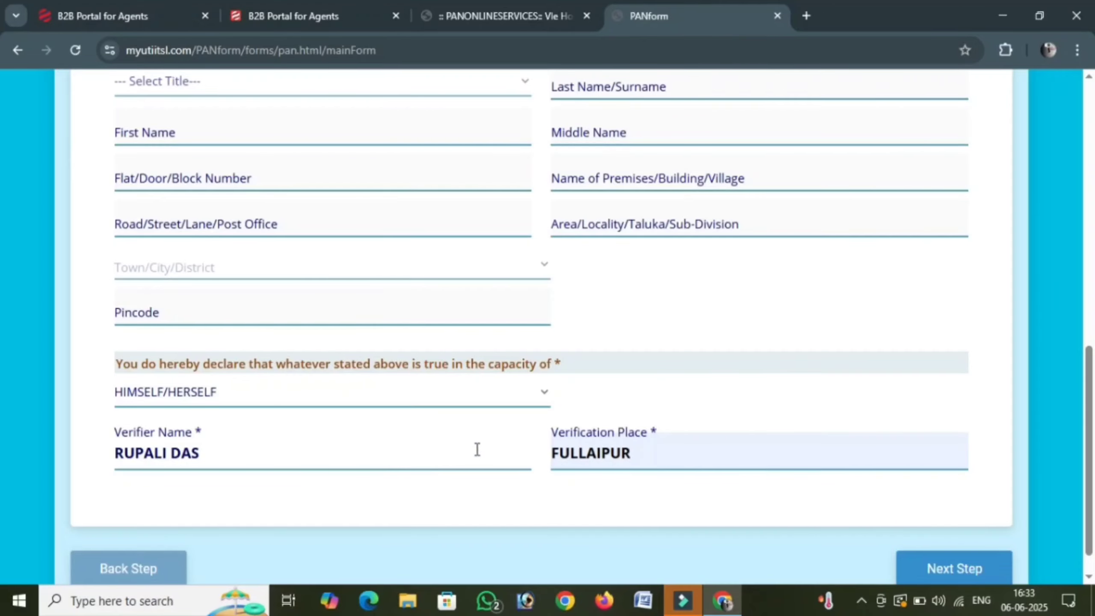
scroll(477, 450, "down", 1)
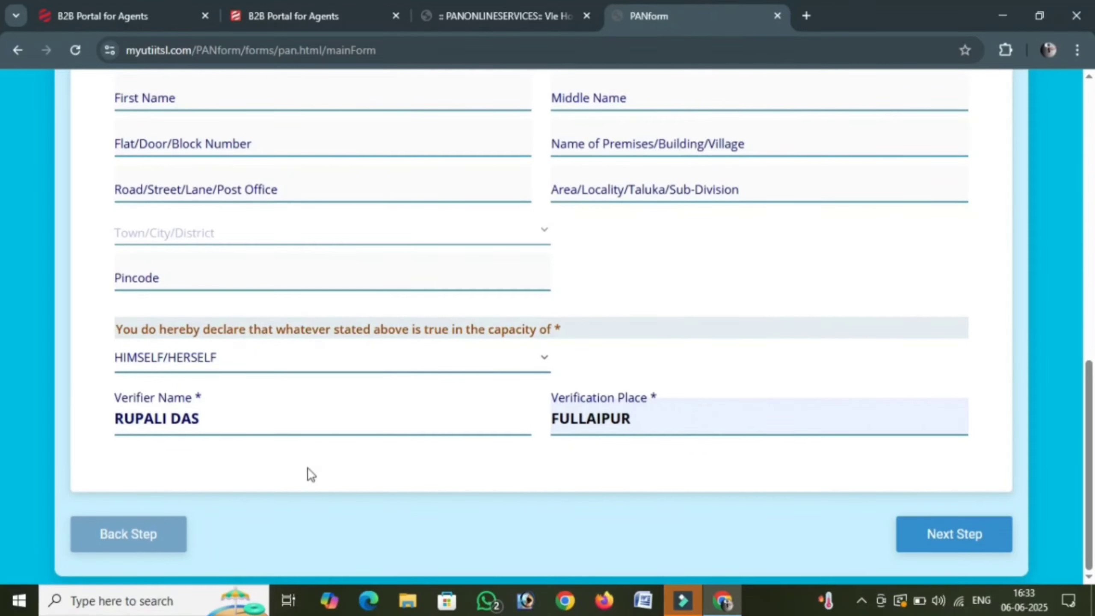
left_click(944, 536)
- Submit Form 49A, decline Chrome's save-address offer, and scroll through the acknowledgement receipt
scroll(343, 447, "down", 1)
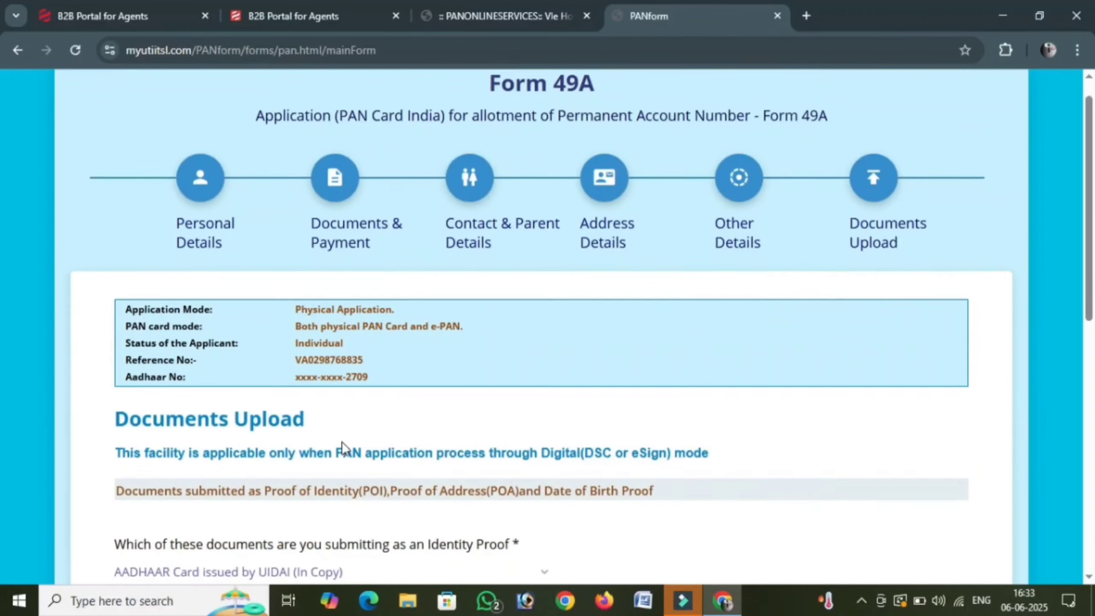
scroll(343, 447, "down", 15)
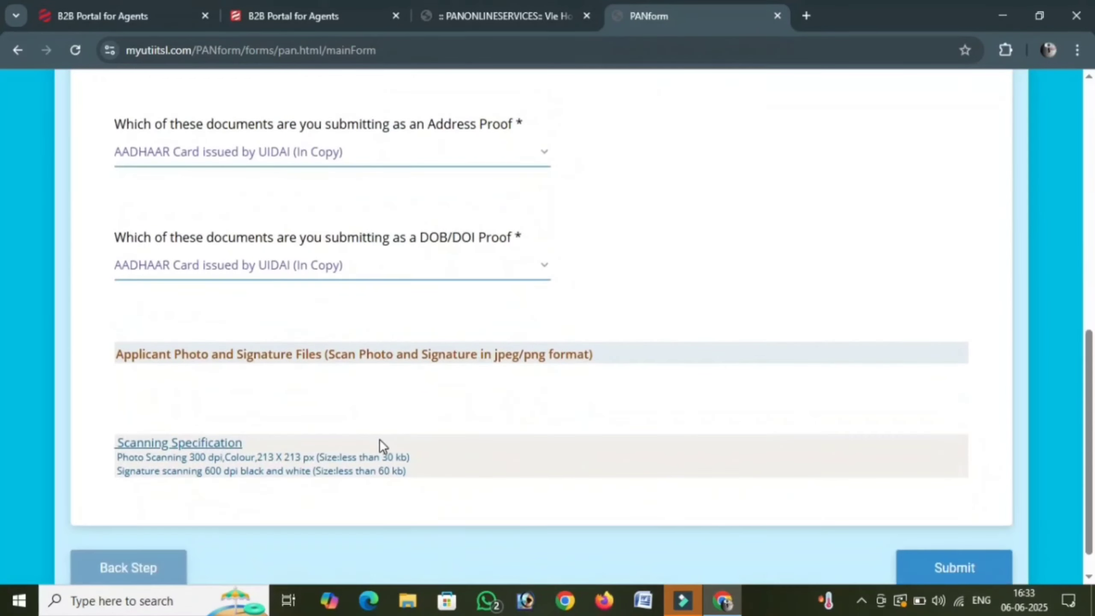
scroll(379, 439, "down", 1)
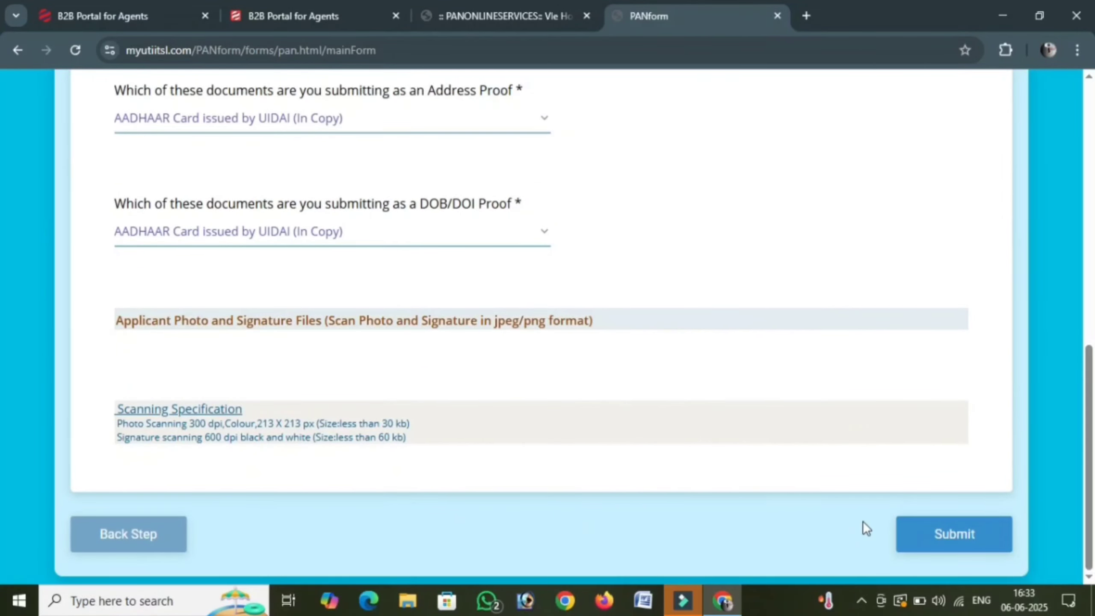
left_click(957, 534)
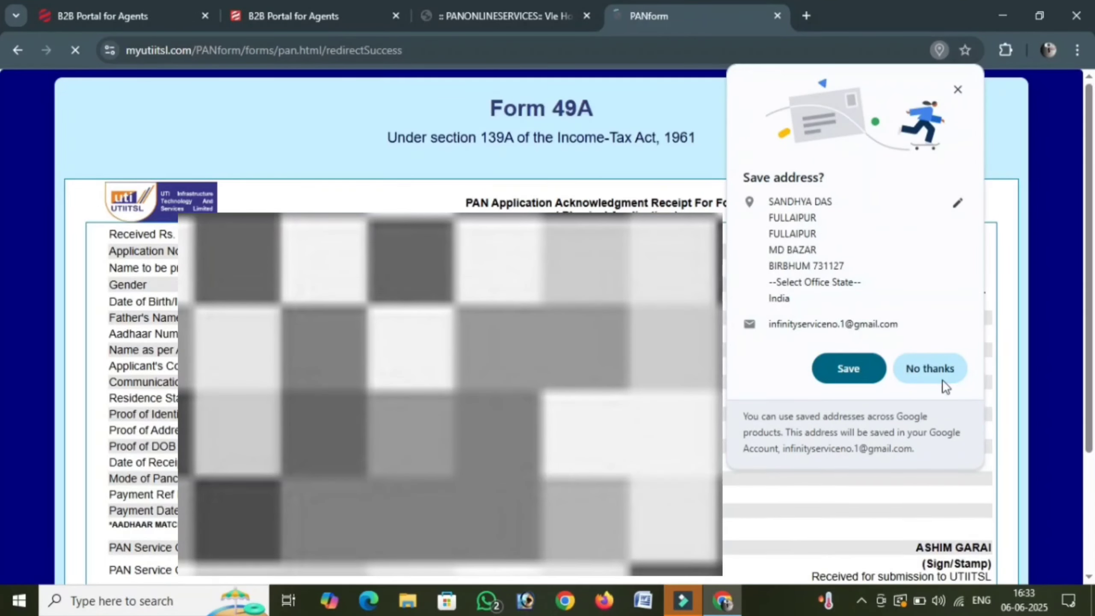
left_click(933, 371)
scroll(541, 328, "down", 2)
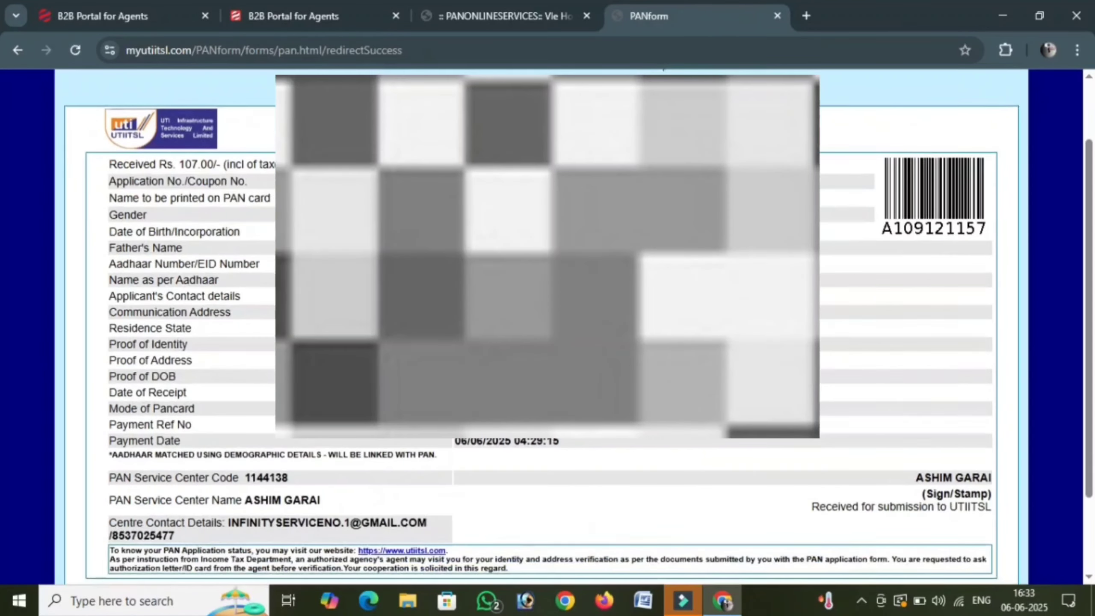
scroll(427, 456, "down", 3)
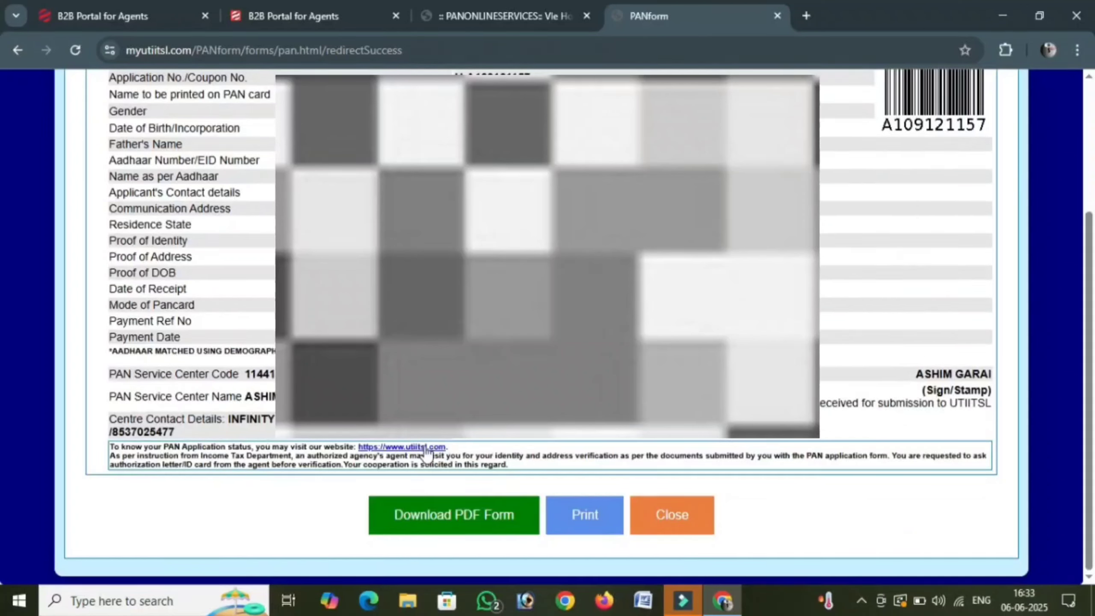
- Print the receipt with destination Save as PDF, then return to the PANONLINESERVICES home tab
left_click(585, 517)
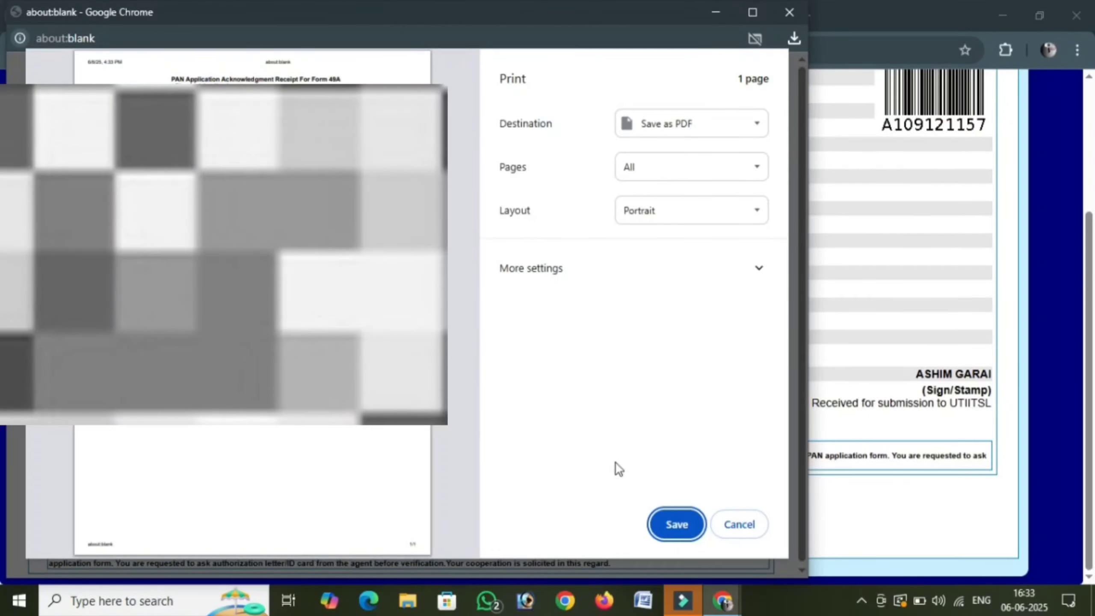
left_click(739, 523)
left_click(496, 16)
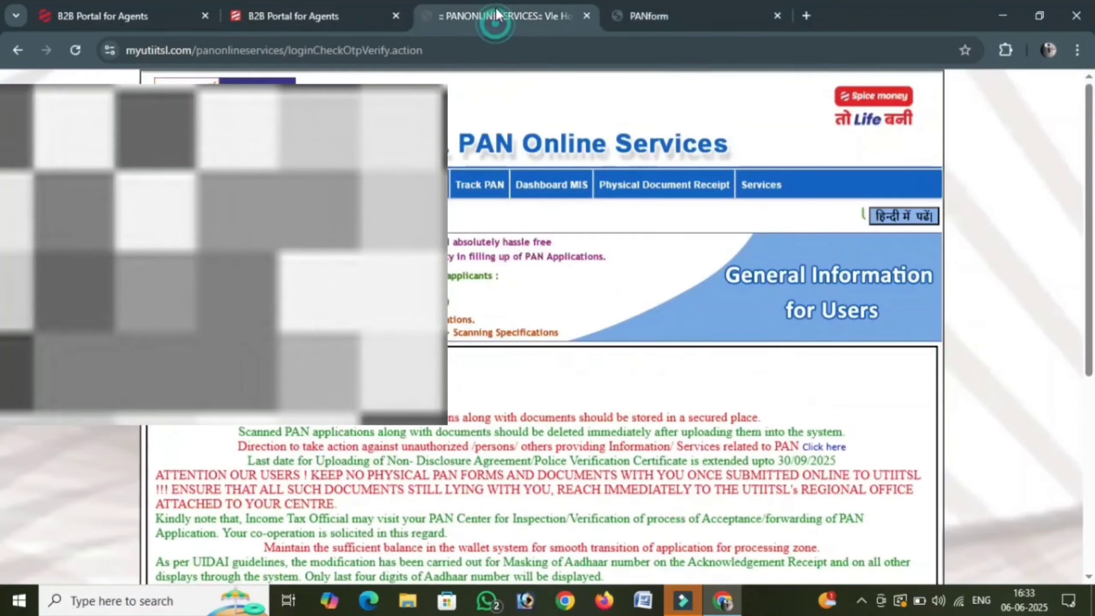
mouse_move(241, 187)
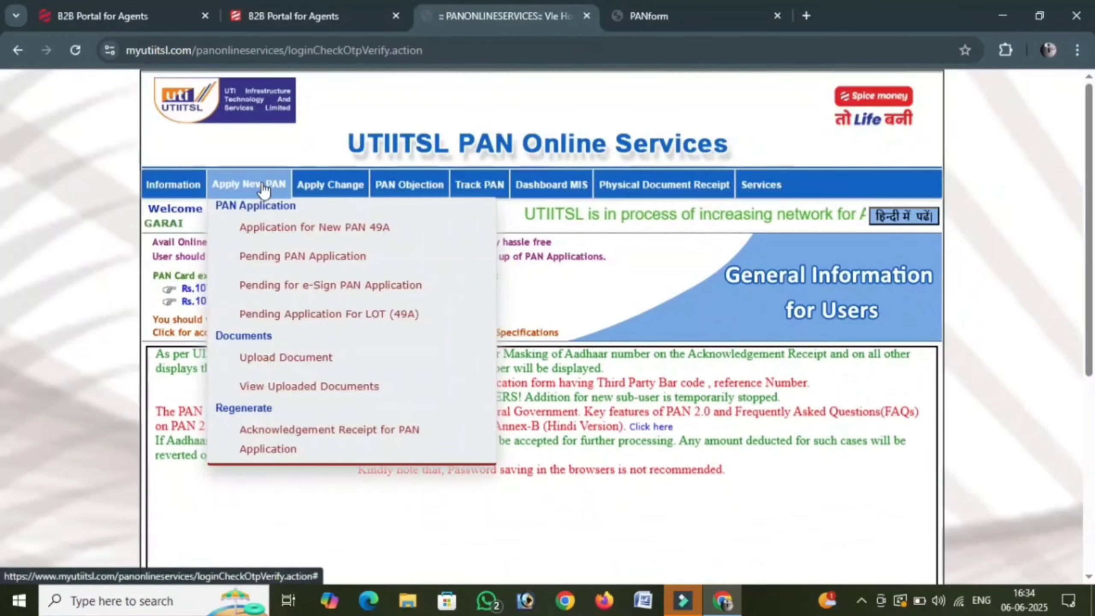
- Open the application's Upload Documents form and attach PAN FORM.pdf from the Desktop folder
left_click(274, 358)
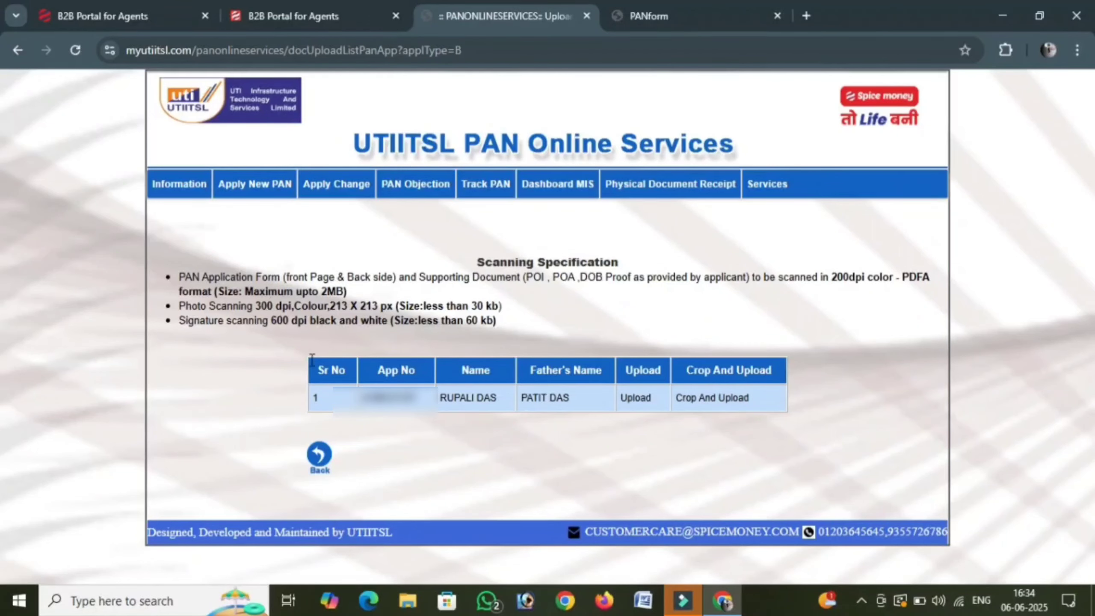
left_click(635, 398)
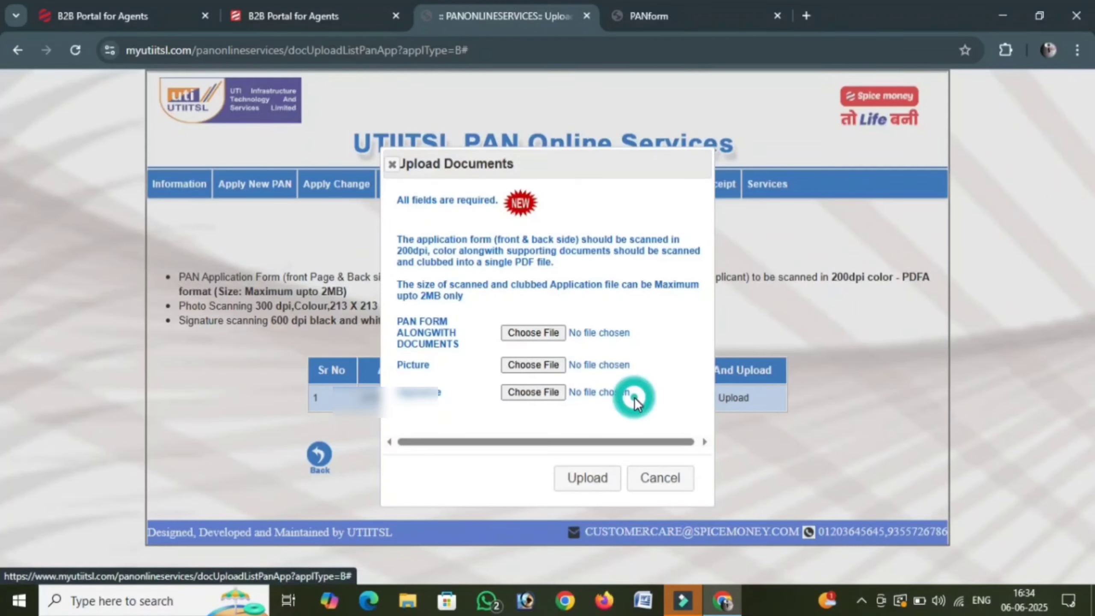
left_click(518, 332)
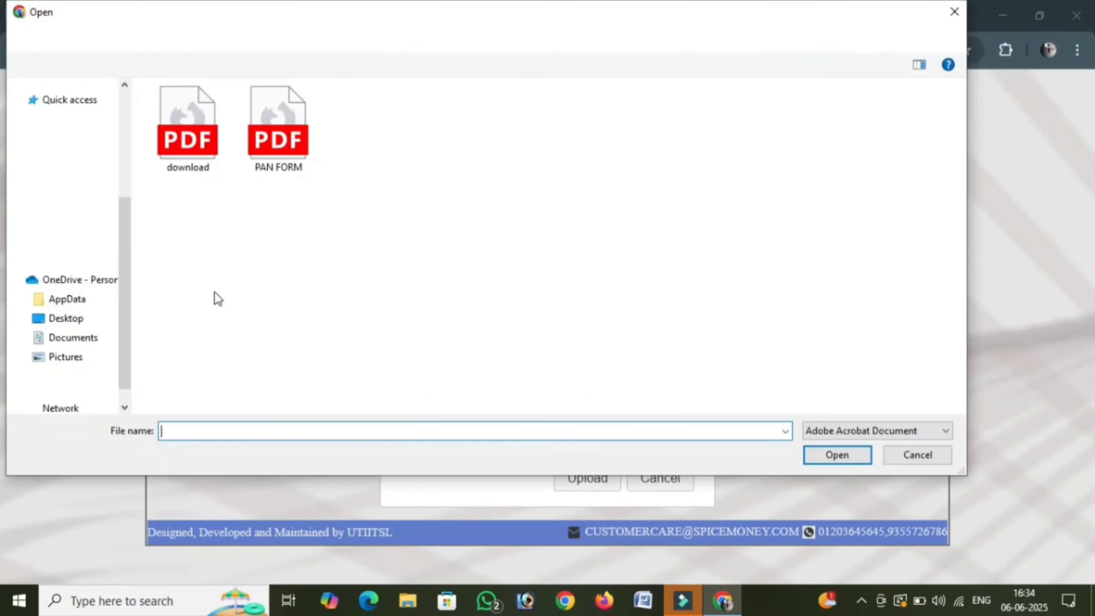
left_click(71, 235)
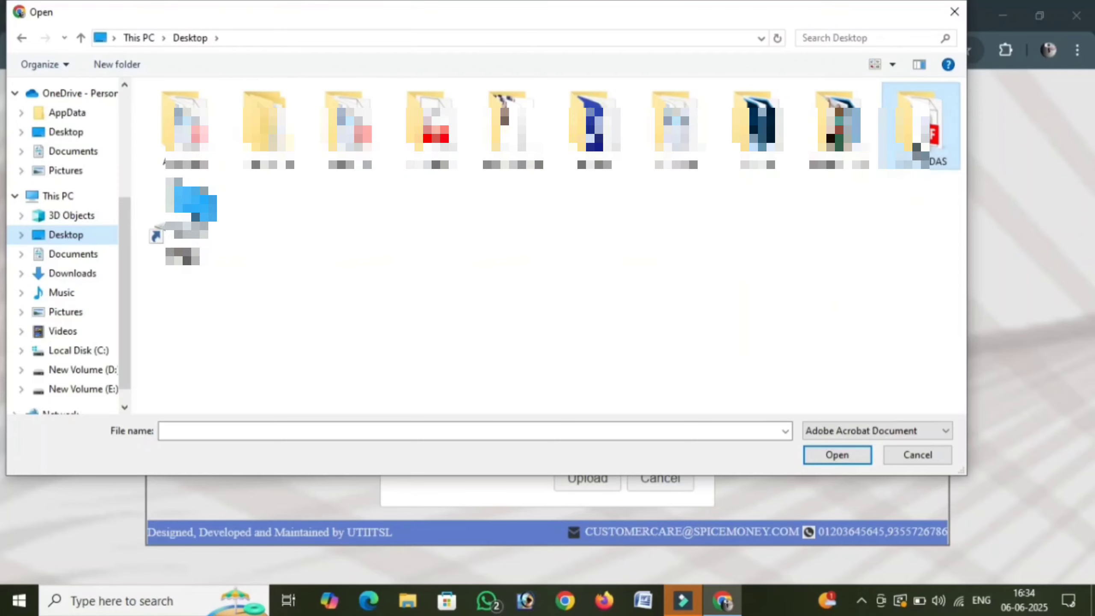
double_click(916, 142)
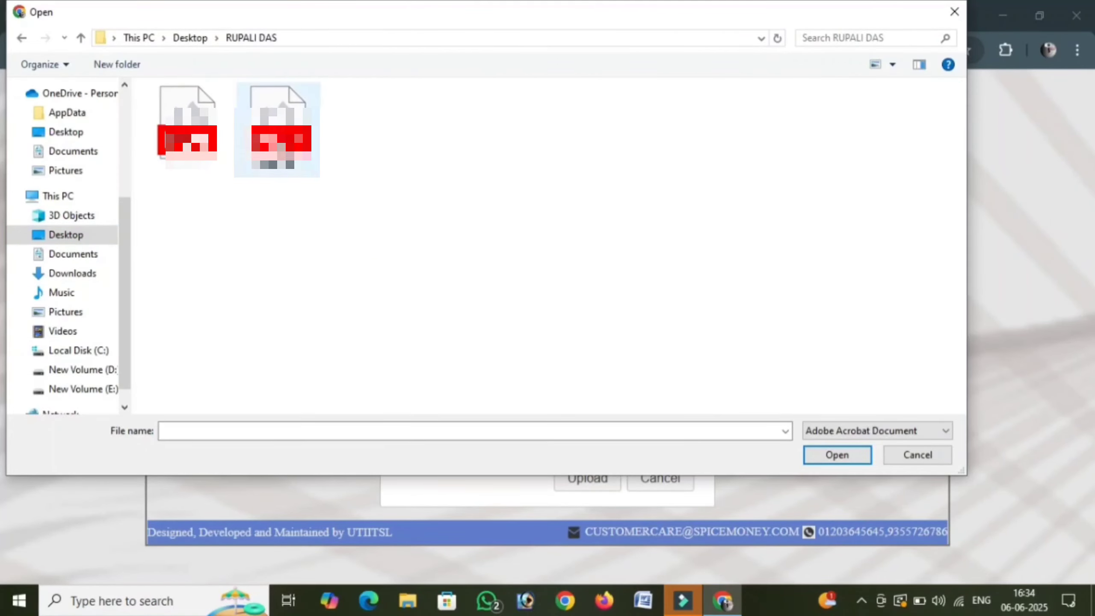
left_click(284, 149)
left_click(836, 456)
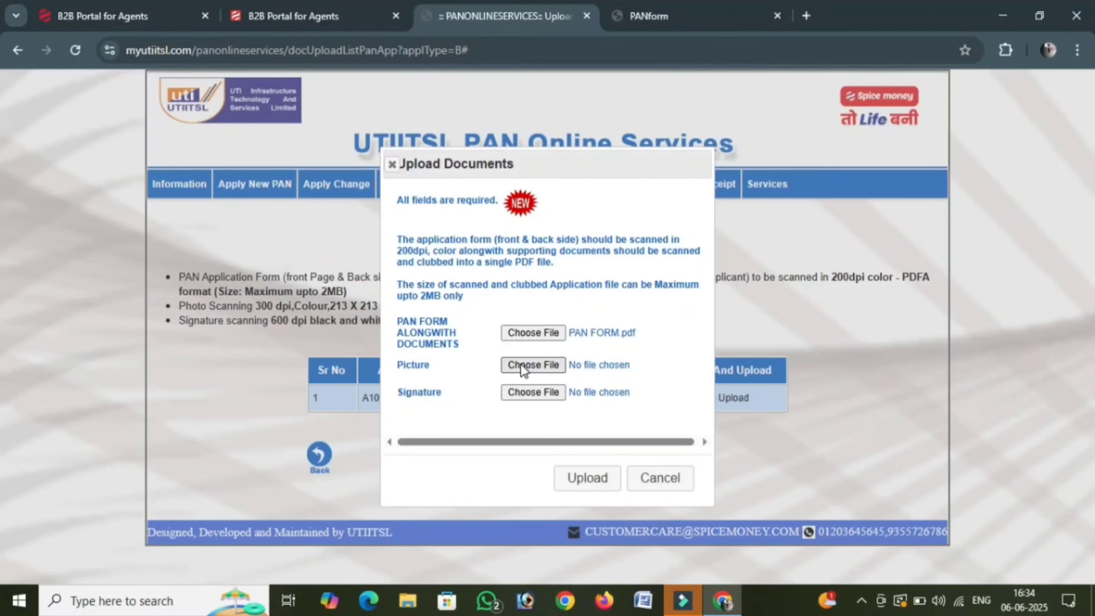
- Attach the applicant's photo 1749206970.jpg and the signature image
left_click(530, 365)
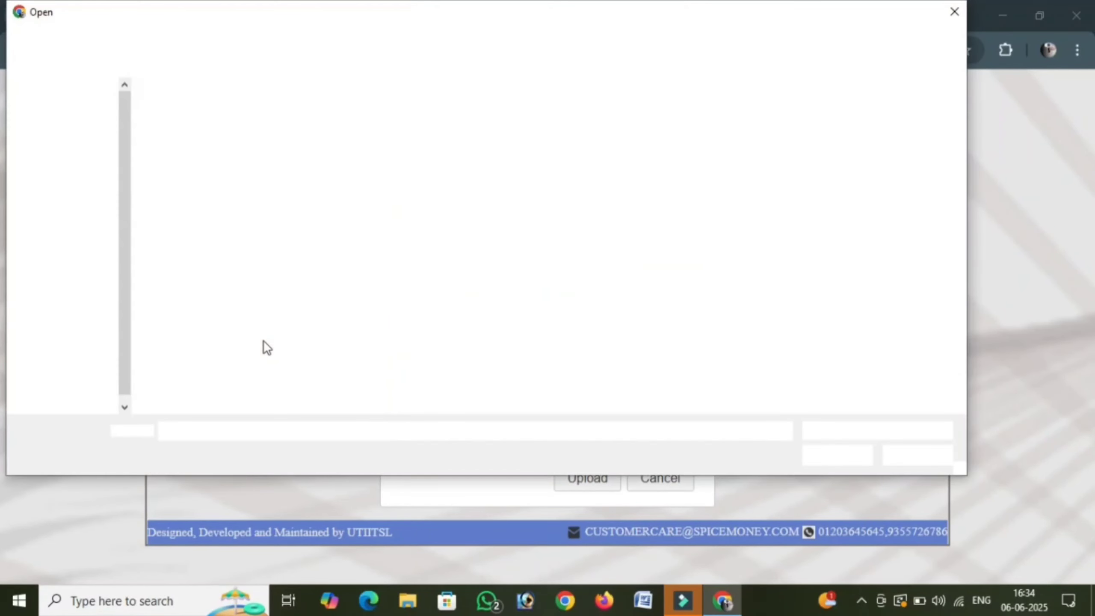
left_click(181, 149)
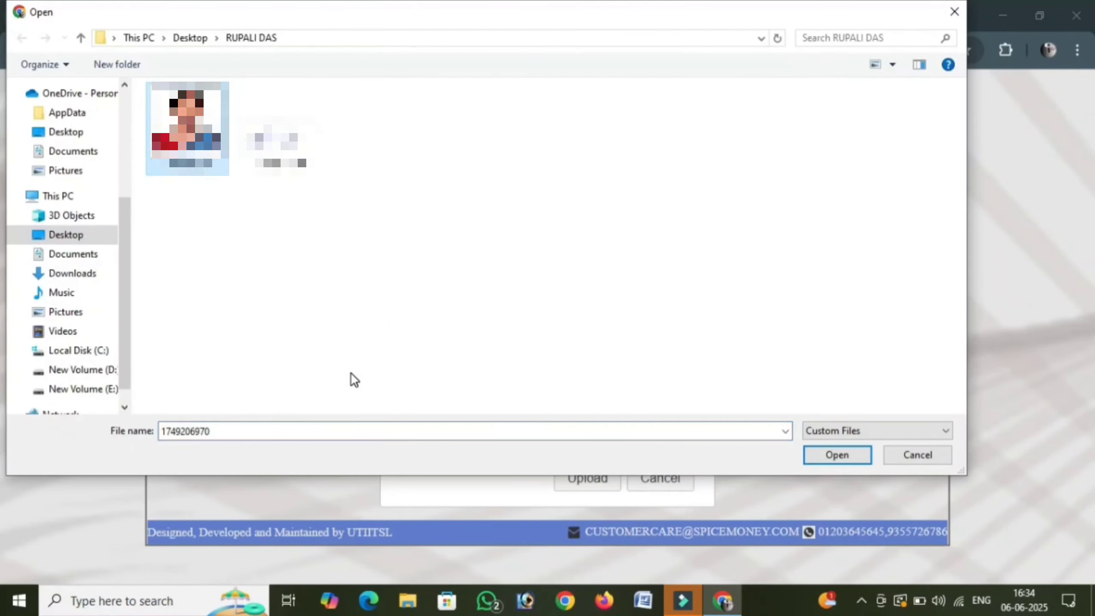
left_click(837, 455)
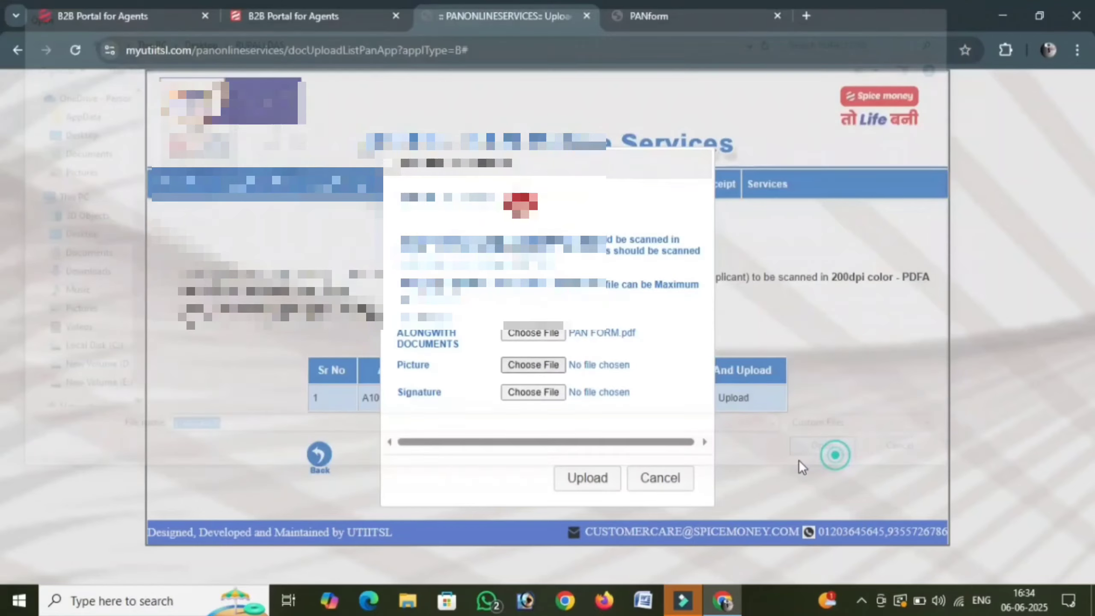
left_click(523, 392)
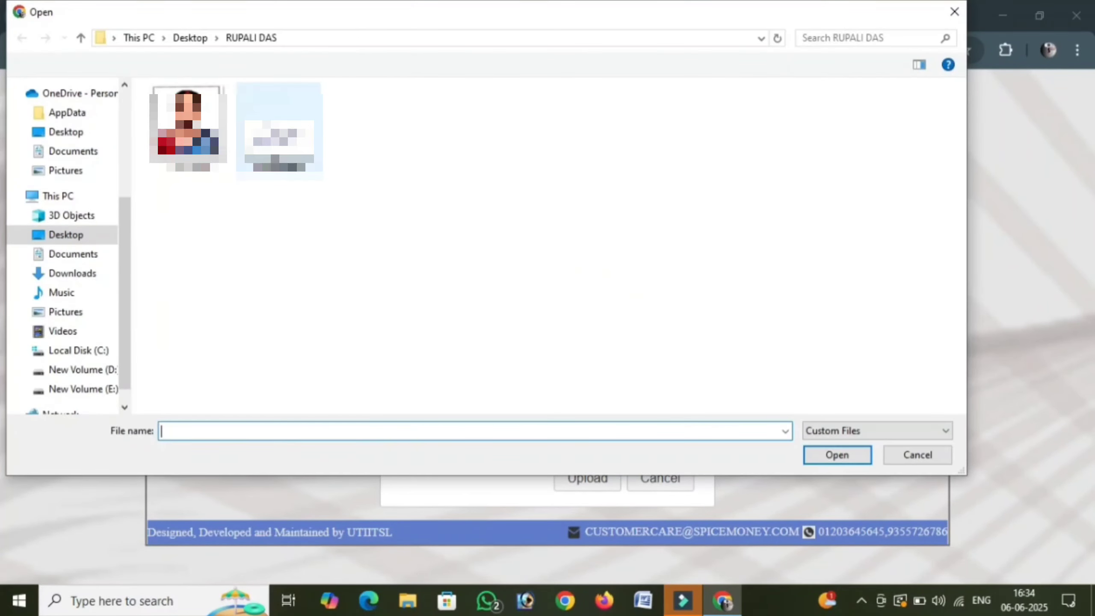
left_click(280, 130)
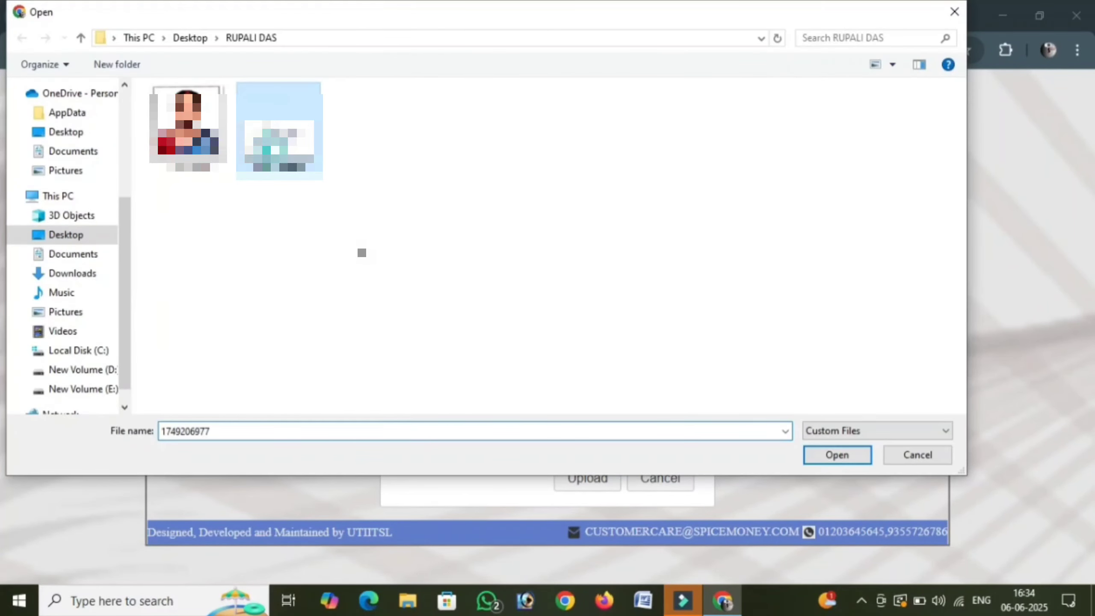
left_click(844, 459)
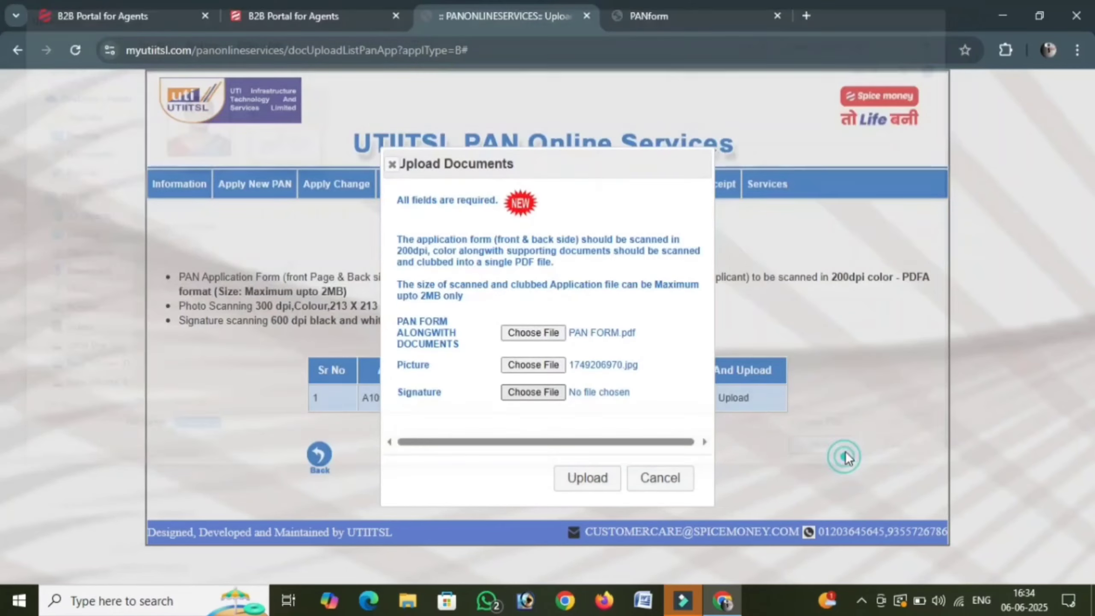
- Upload the attached form PDF, photo and signature files
left_click(583, 478)
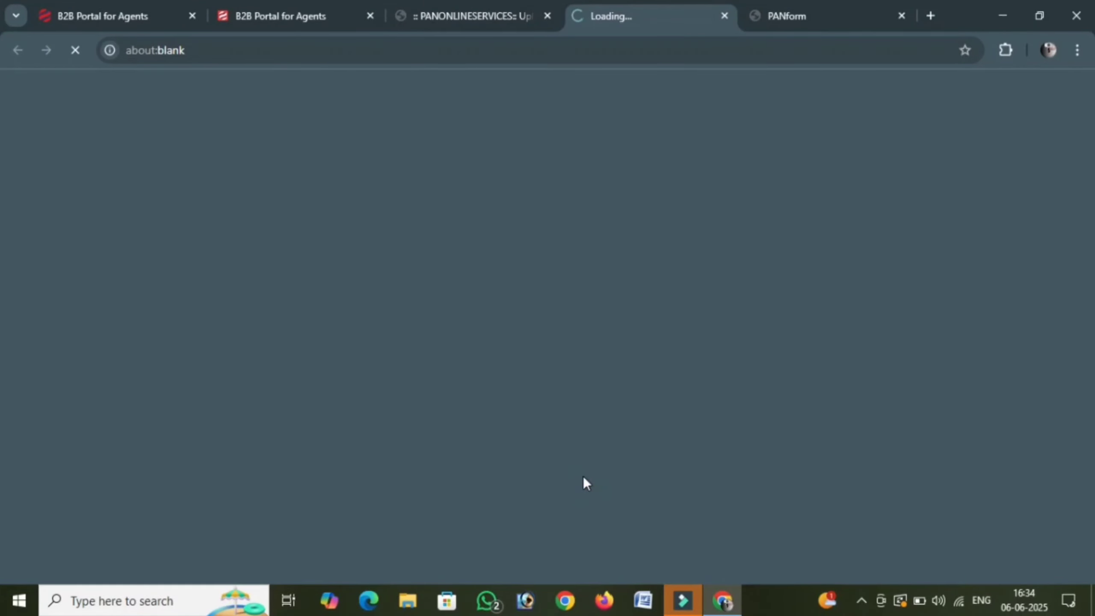